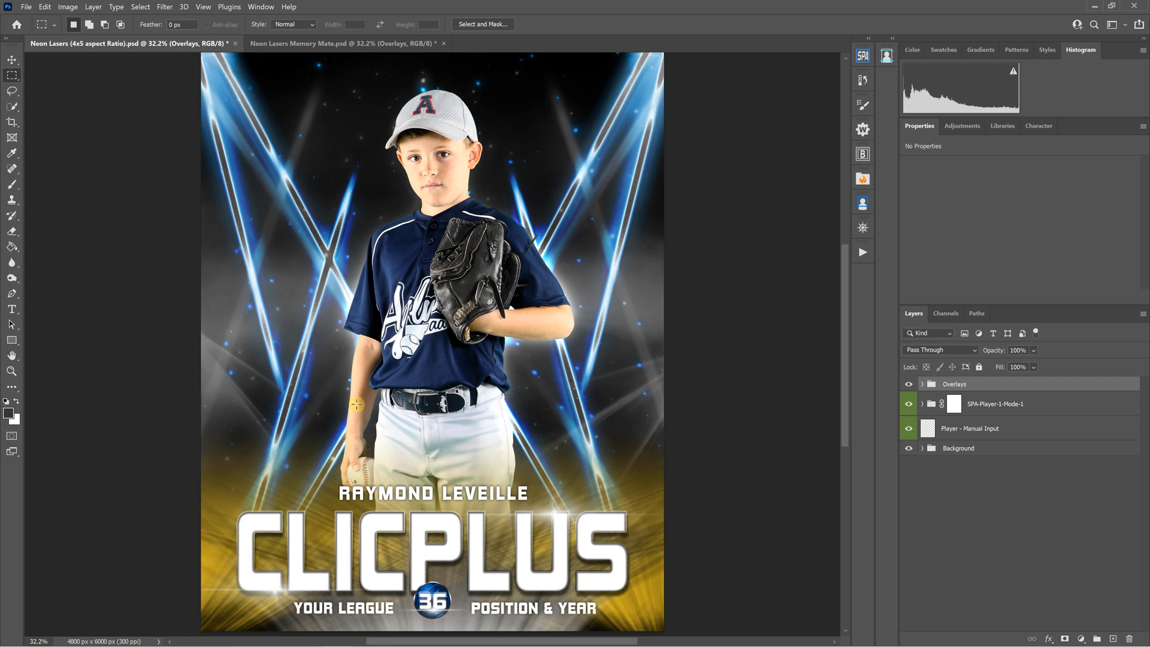
Step: Load the Neon Lasers Template.atn action set and expand it to show all its color actions
click(259, 8)
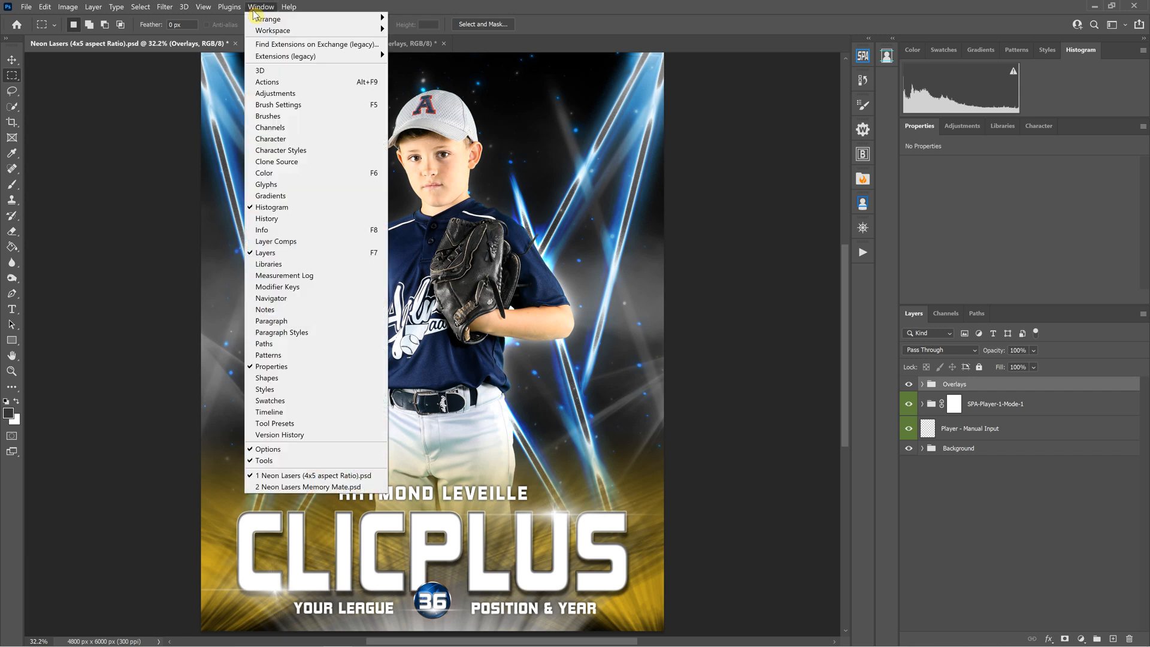
click(267, 82)
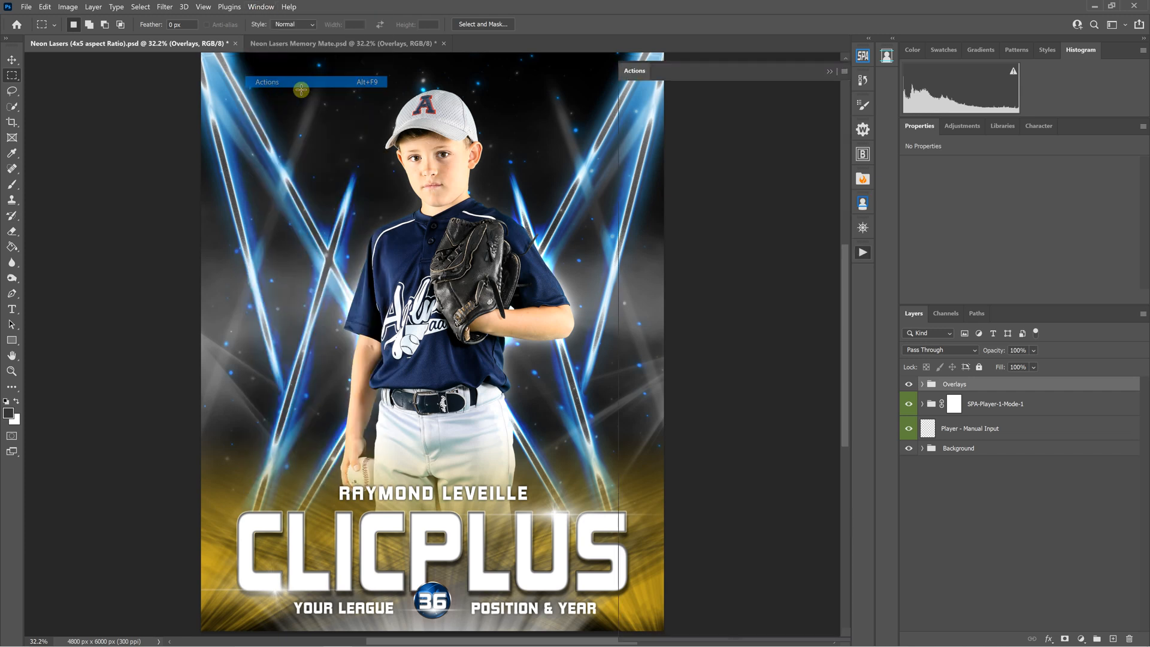
click(844, 72)
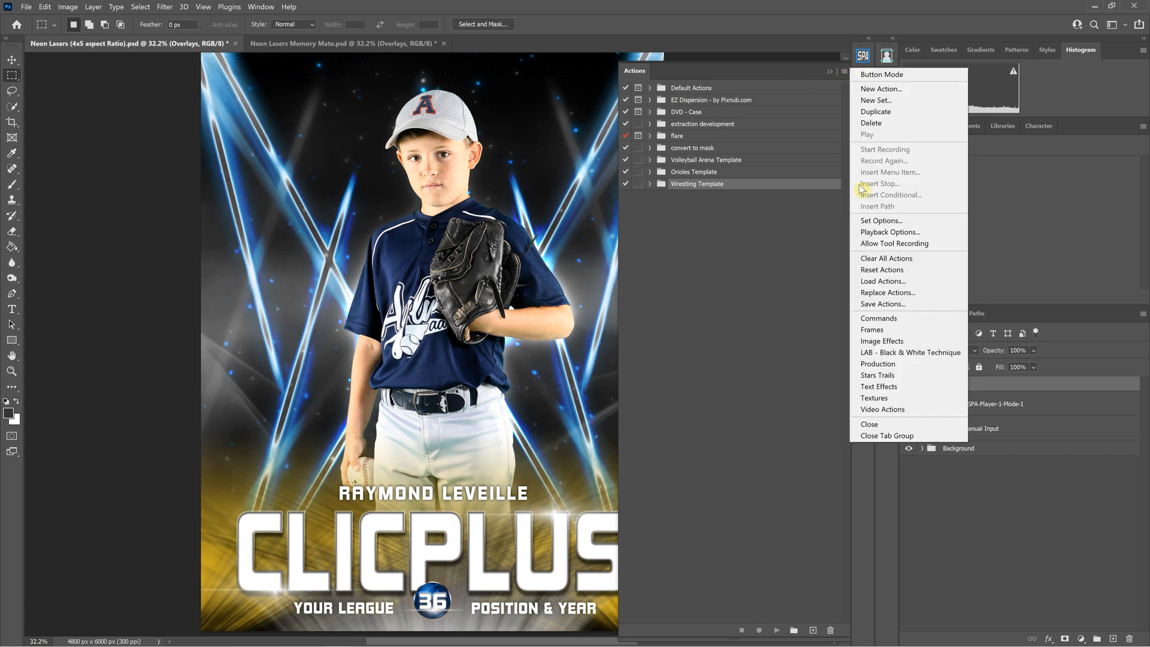
click(883, 281)
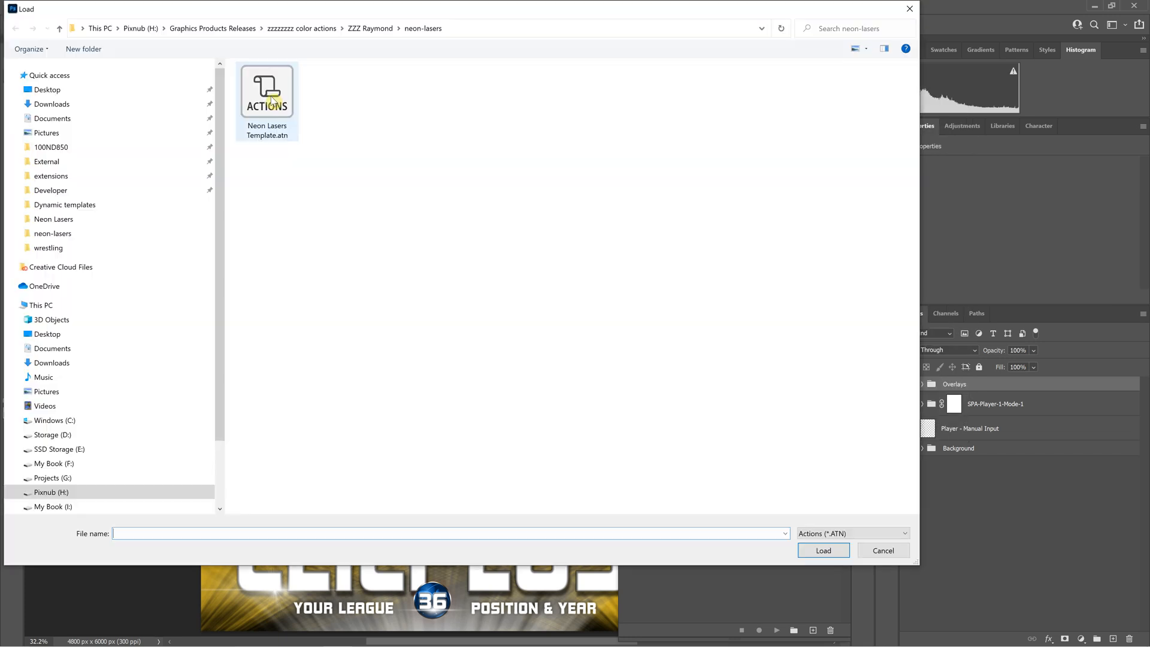
click(258, 130)
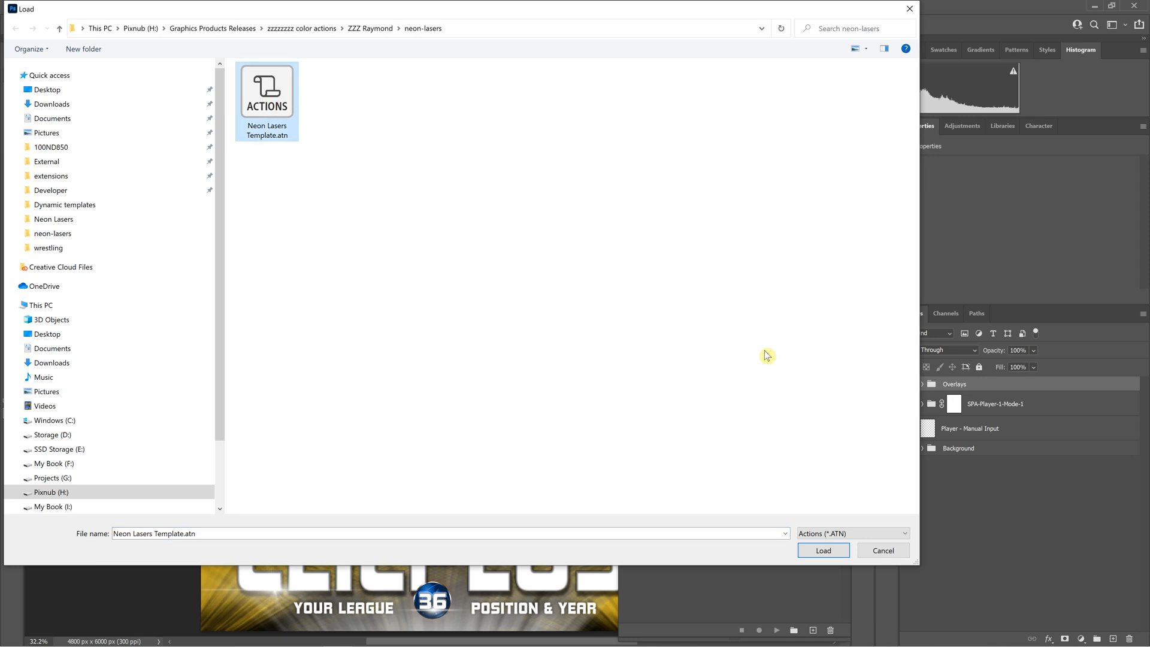
click(820, 552)
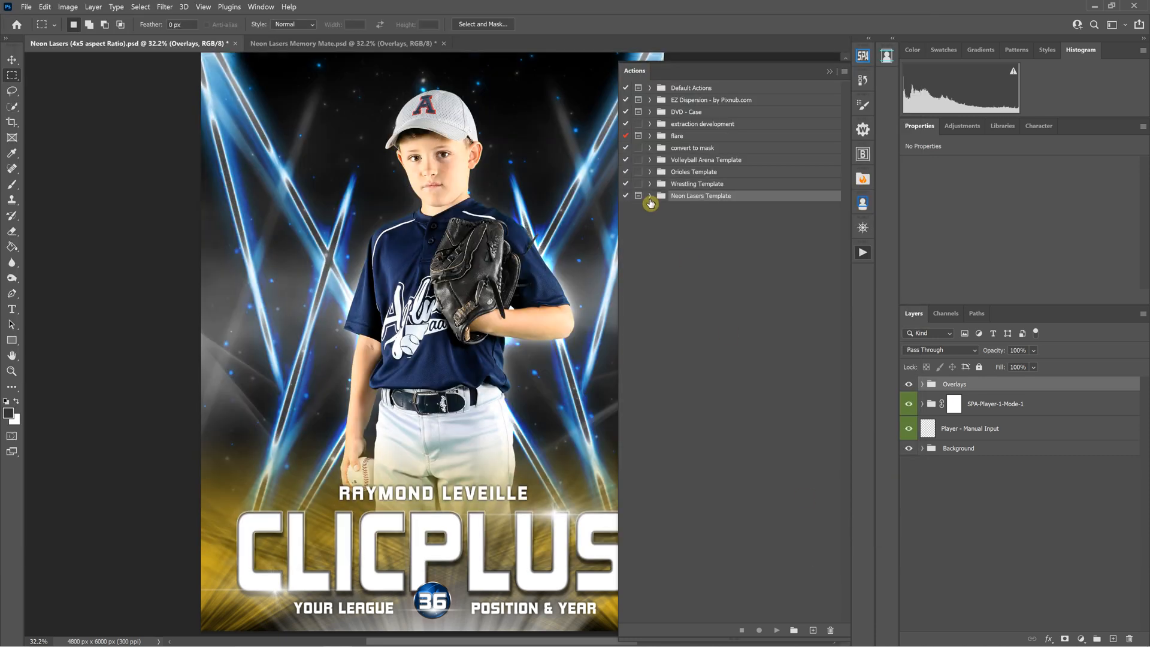
click(650, 198)
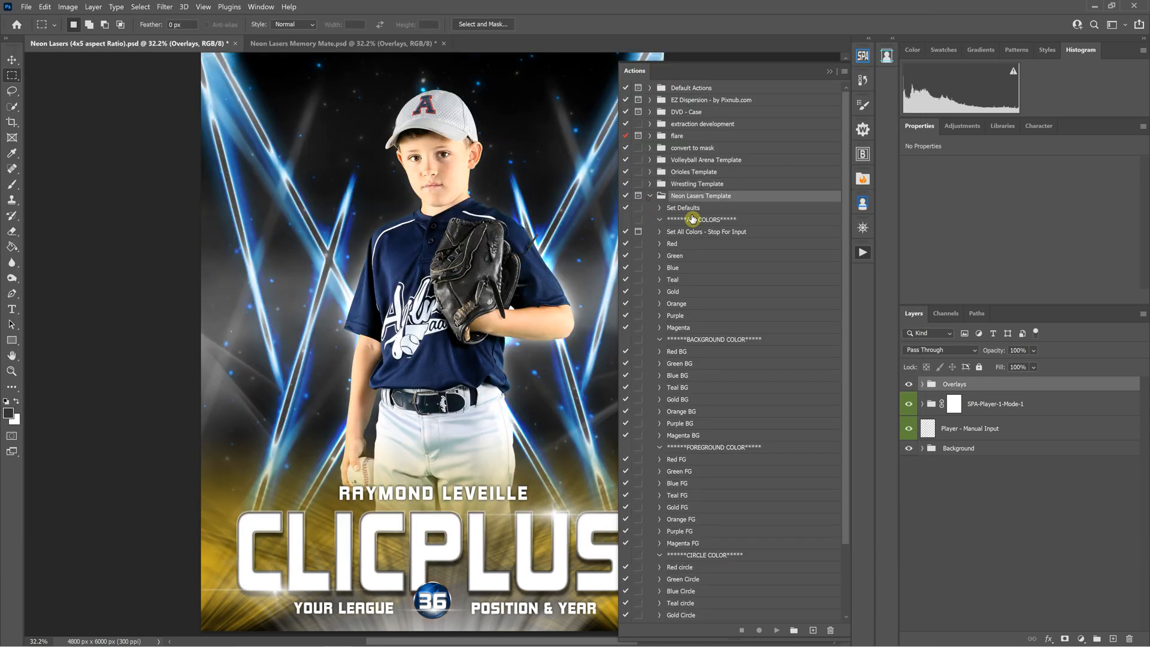
scroll(767, 180, down, 3)
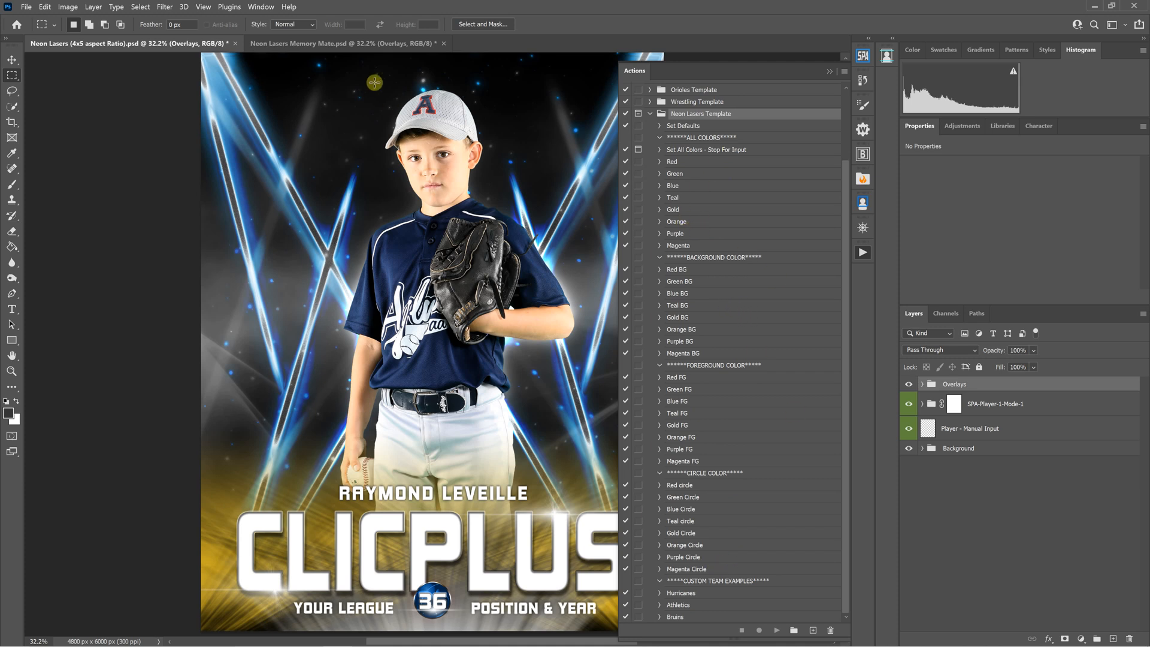
Step: Hide the SPA-Player-1-Mode-1 group and the Team group inside Overlays in Neon Lasers Memory Mate.psd, and return to the 4x5 document
click(340, 45)
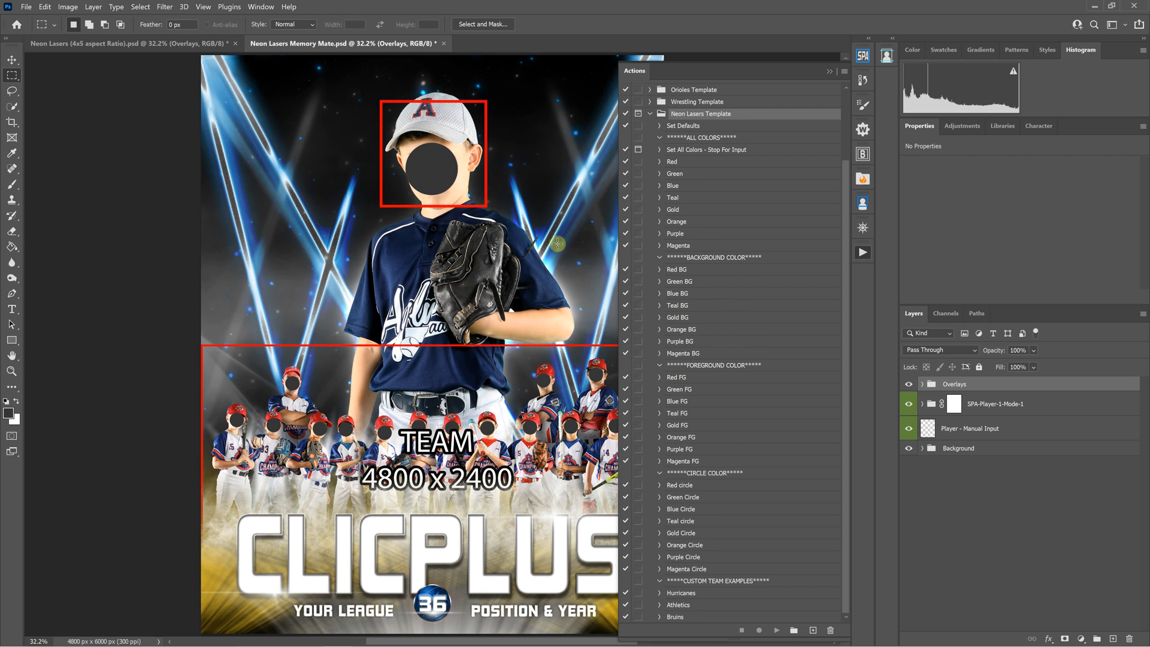
click(910, 408)
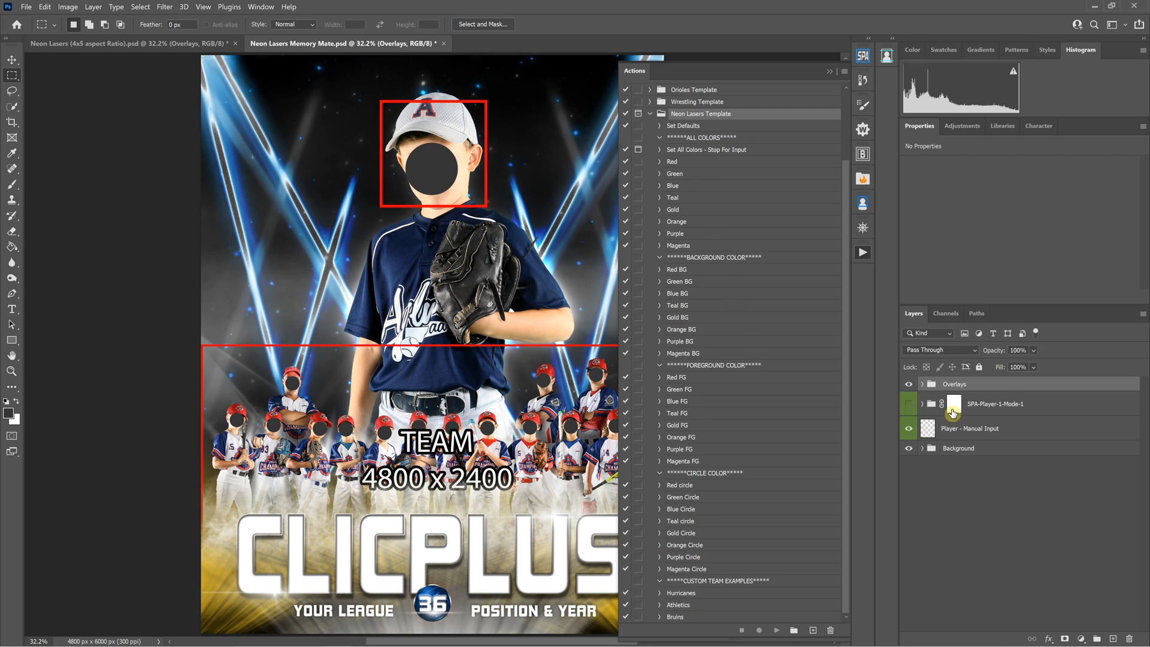
click(923, 387)
scroll(910, 509, down, 2)
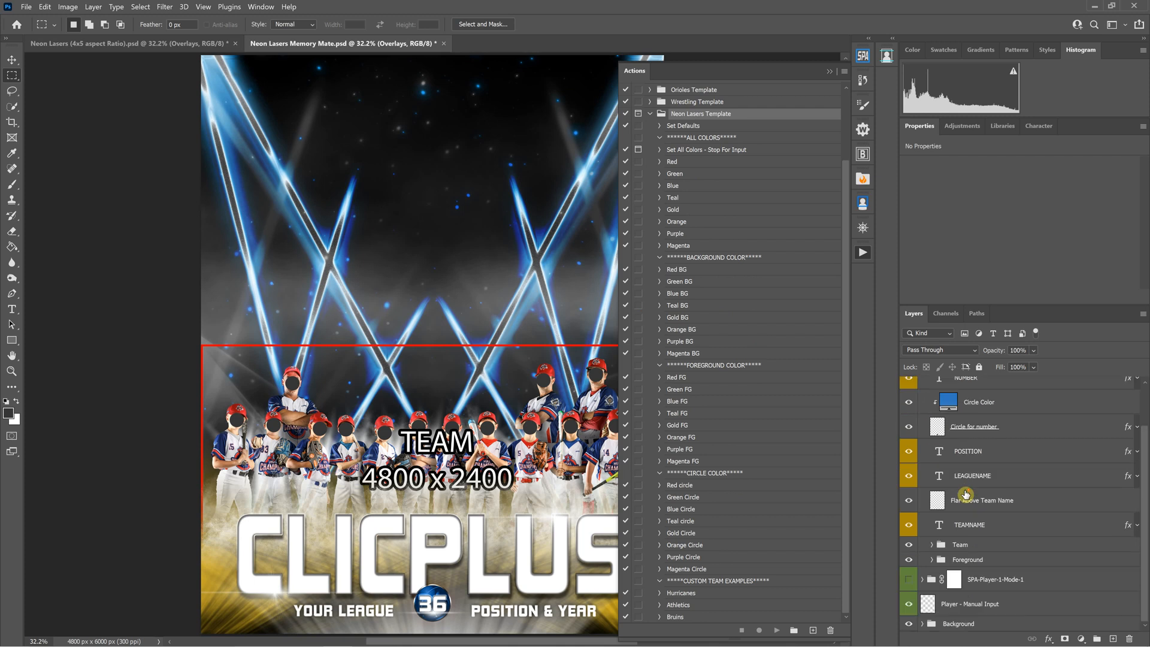
click(909, 550)
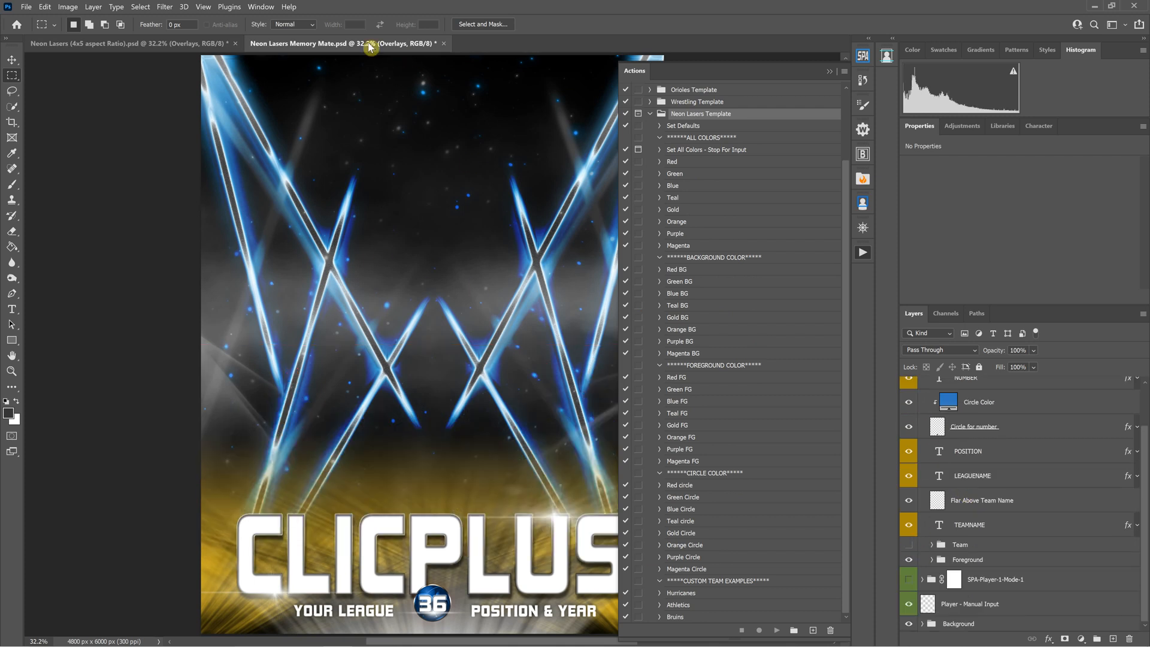
click(171, 42)
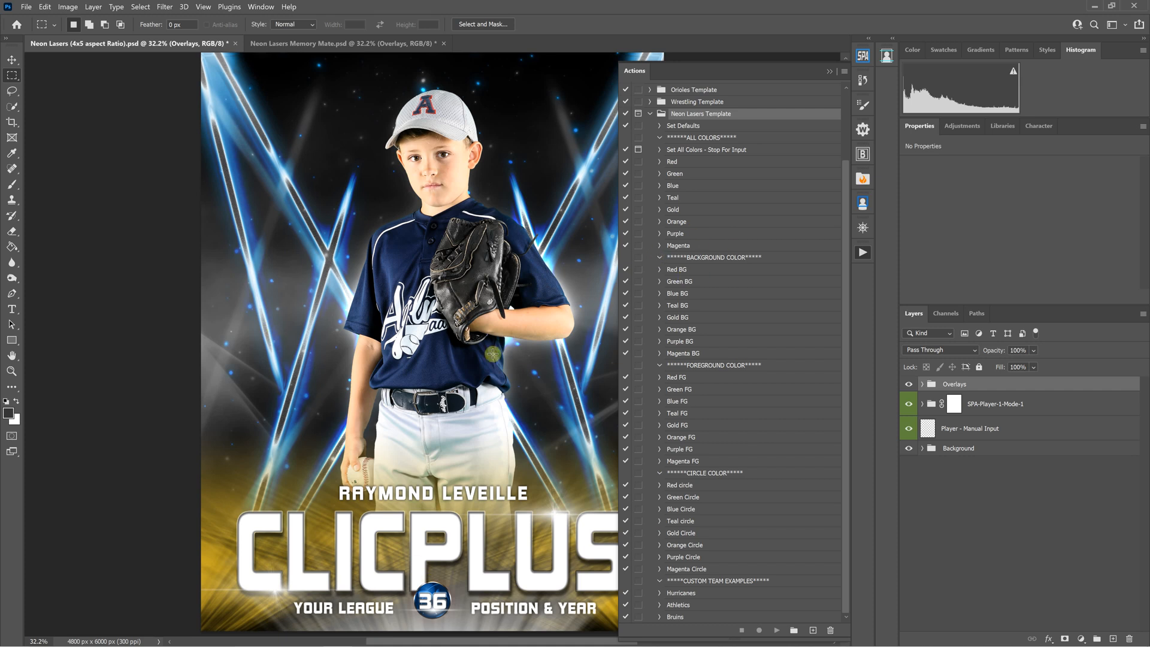
Step: Run the Gold action on the whole template and the Blue BG action on its background
click(681, 211)
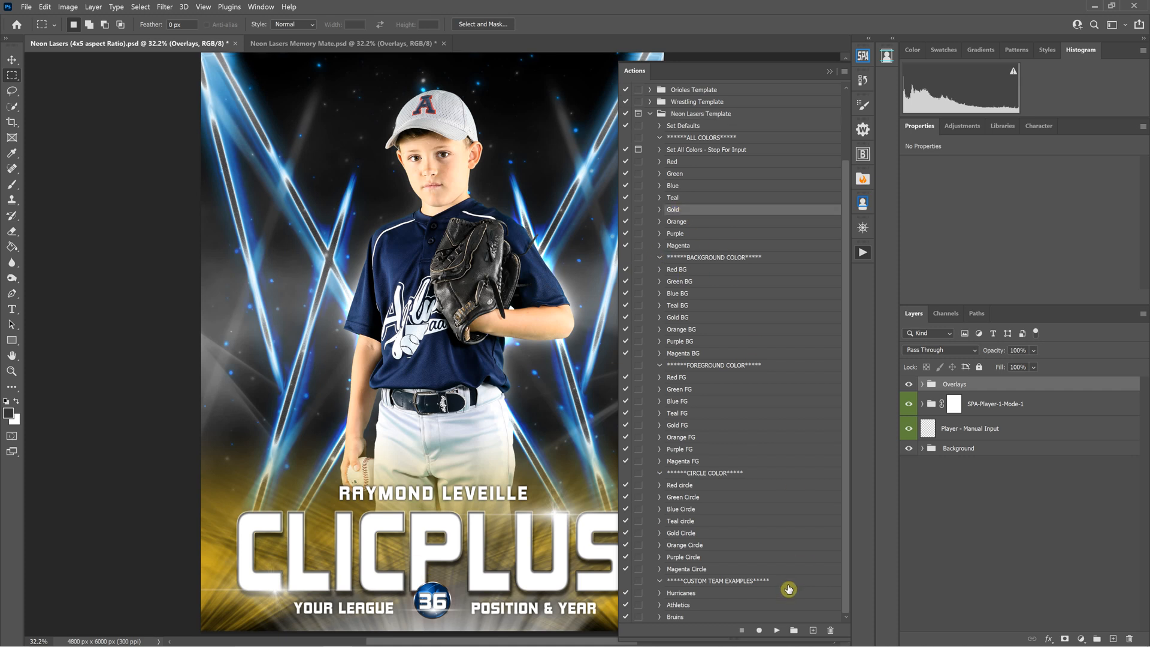
click(777, 630)
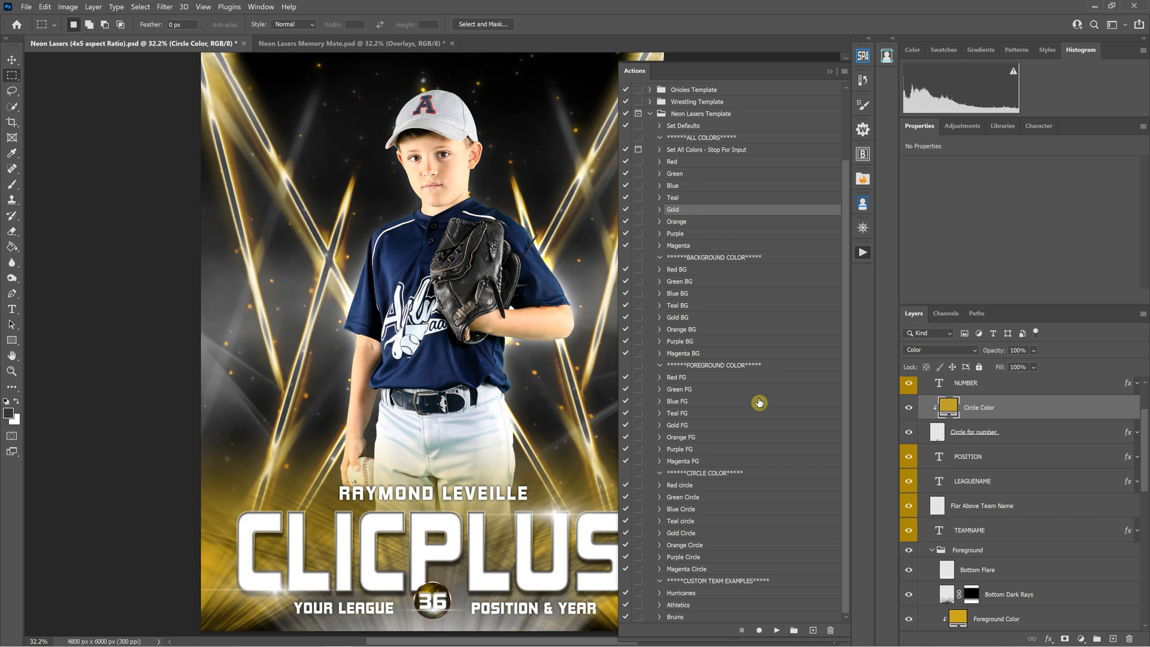
click(680, 295)
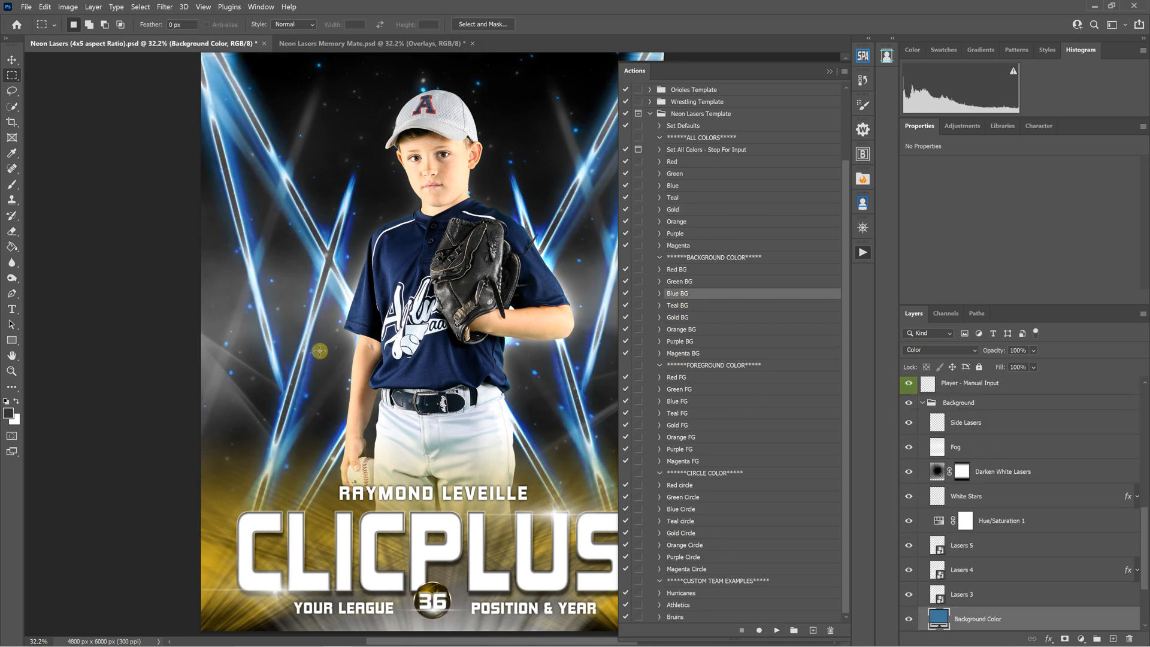
Step: Run the Green FG action on the foreground and the Green Circle action on the number circle
click(676, 390)
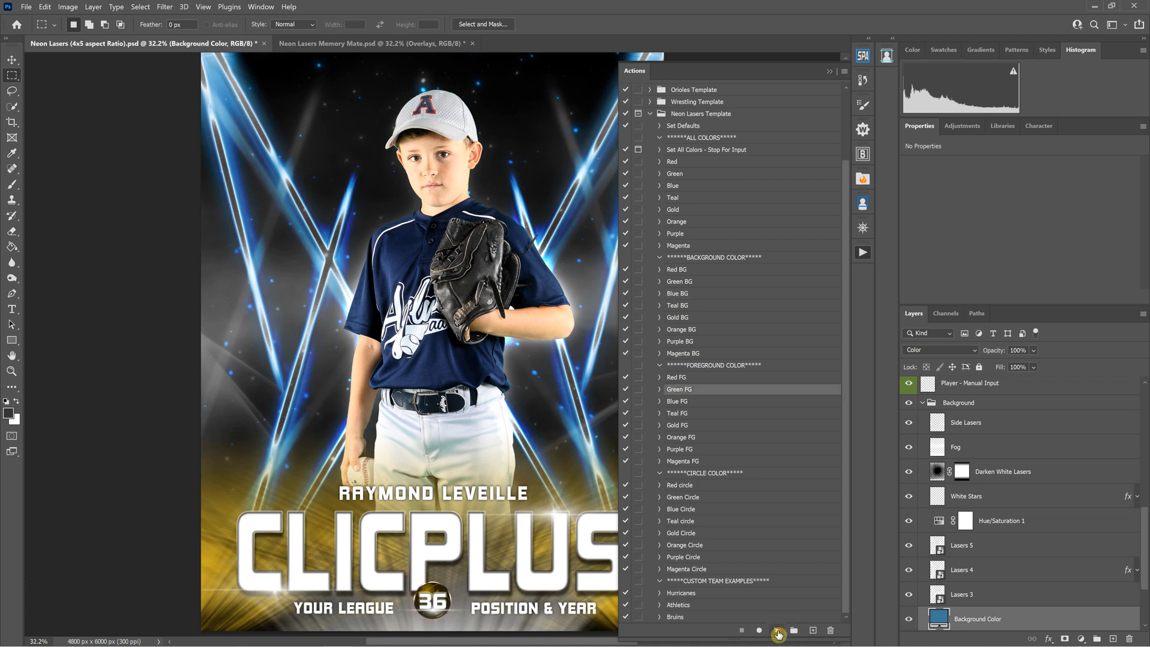
click(777, 631)
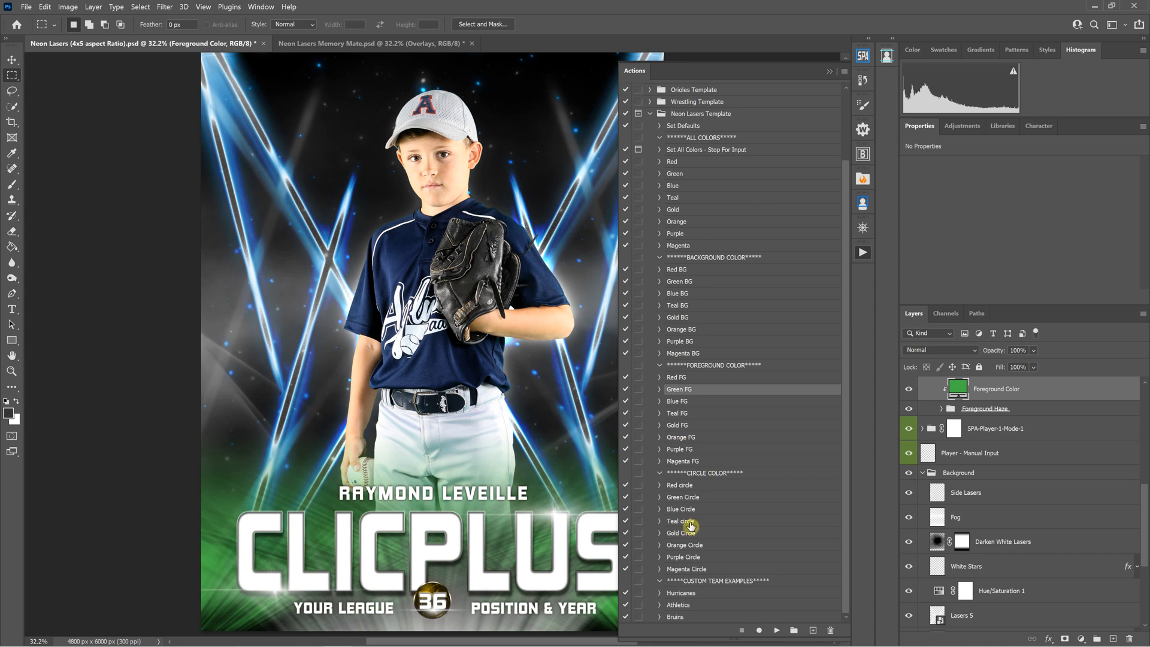
click(680, 498)
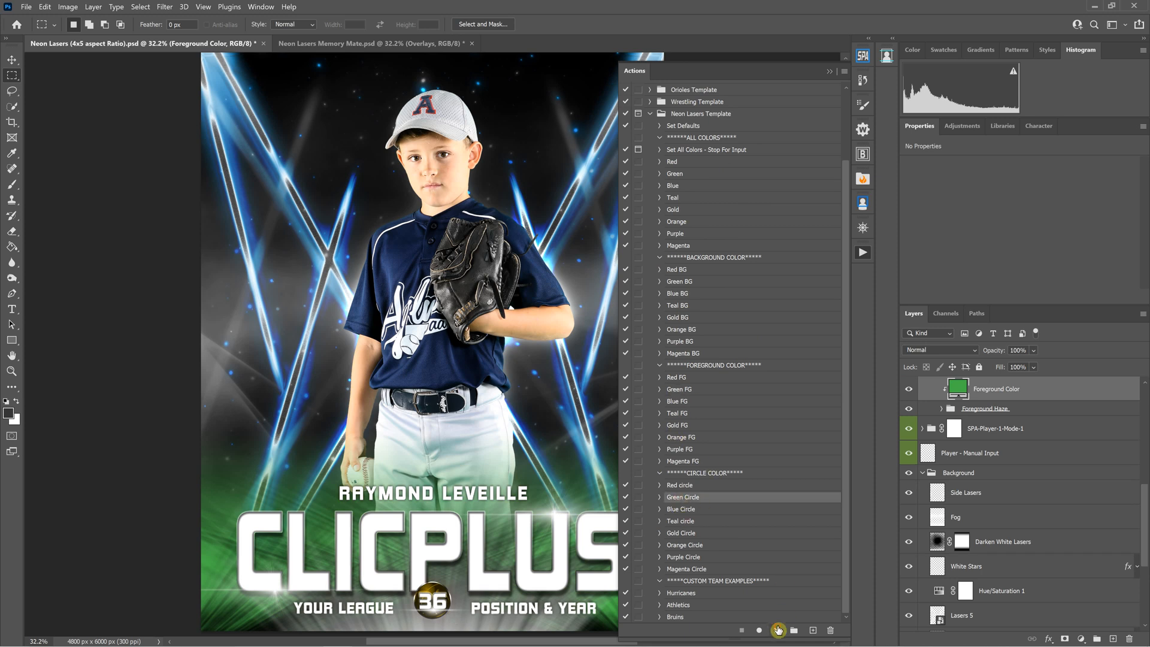
click(777, 630)
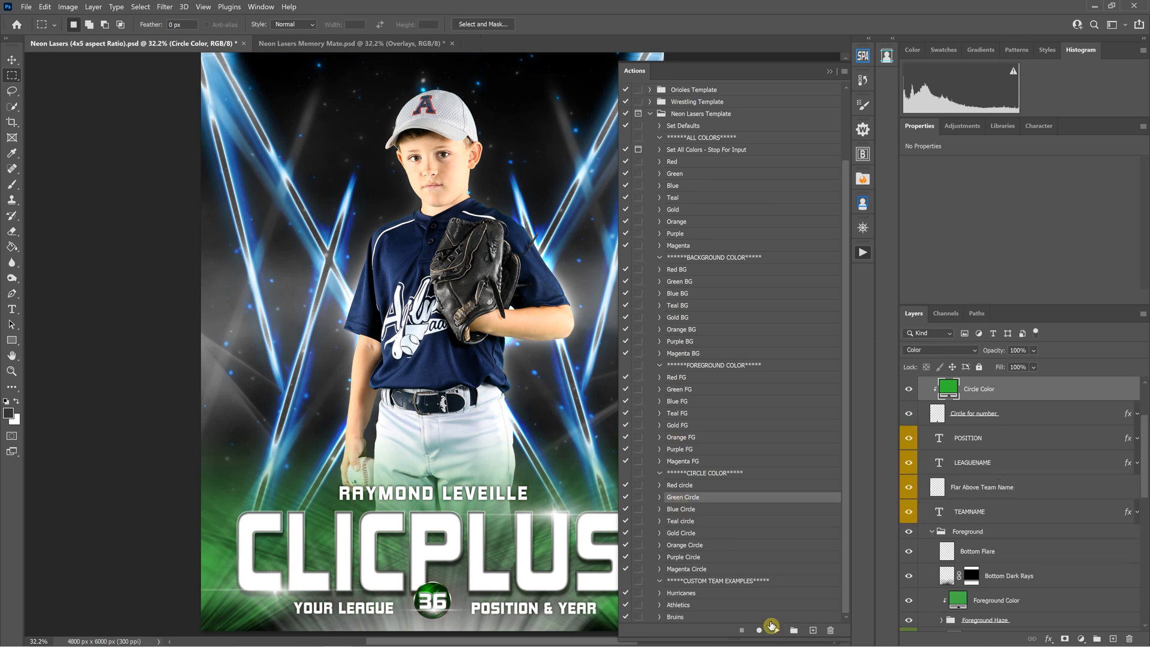
scroll(577, 433, down, 1)
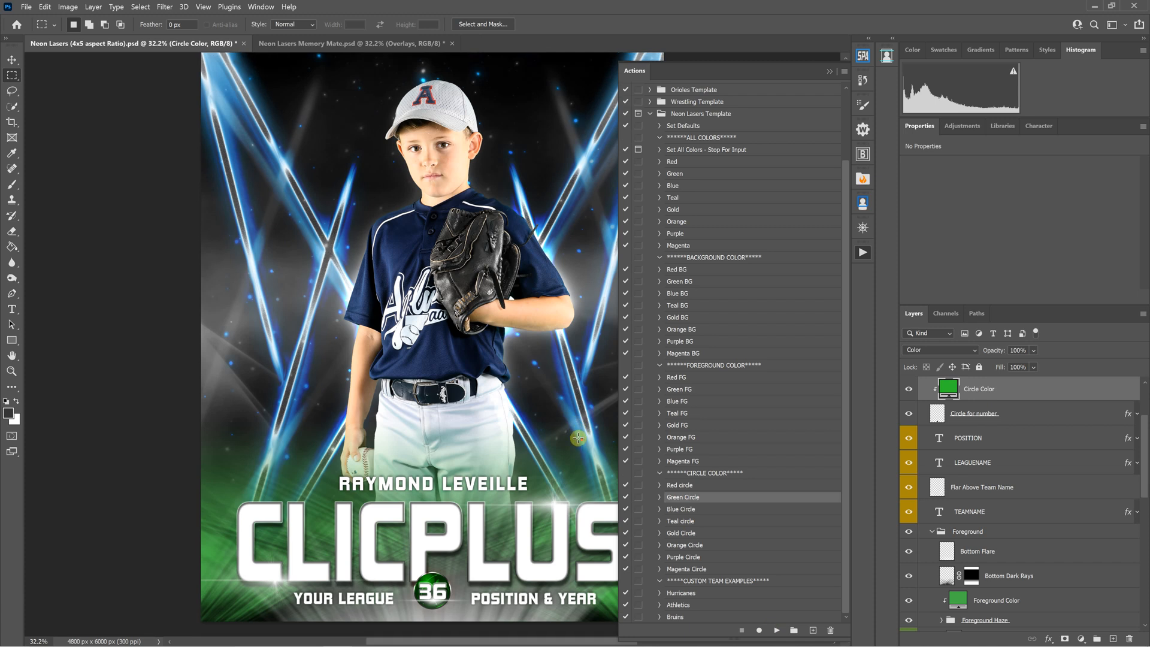
scroll(578, 438, up, 1)
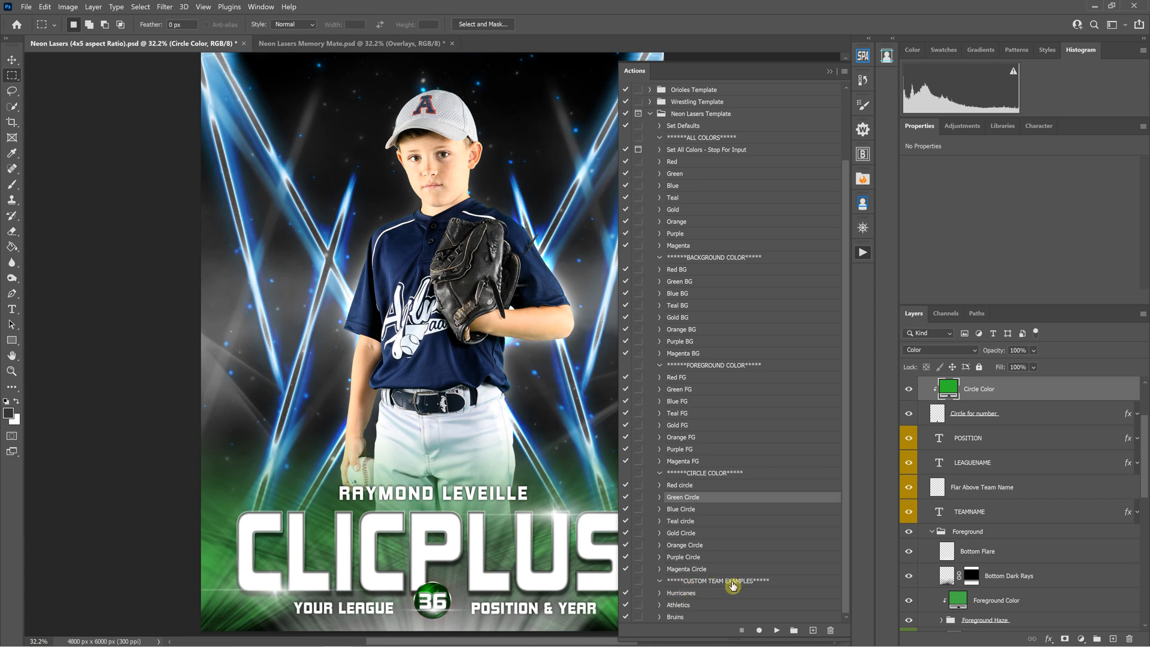
Step: Recolor the template with the custom team example actions, running Hurricanes first and Bruins second
click(680, 596)
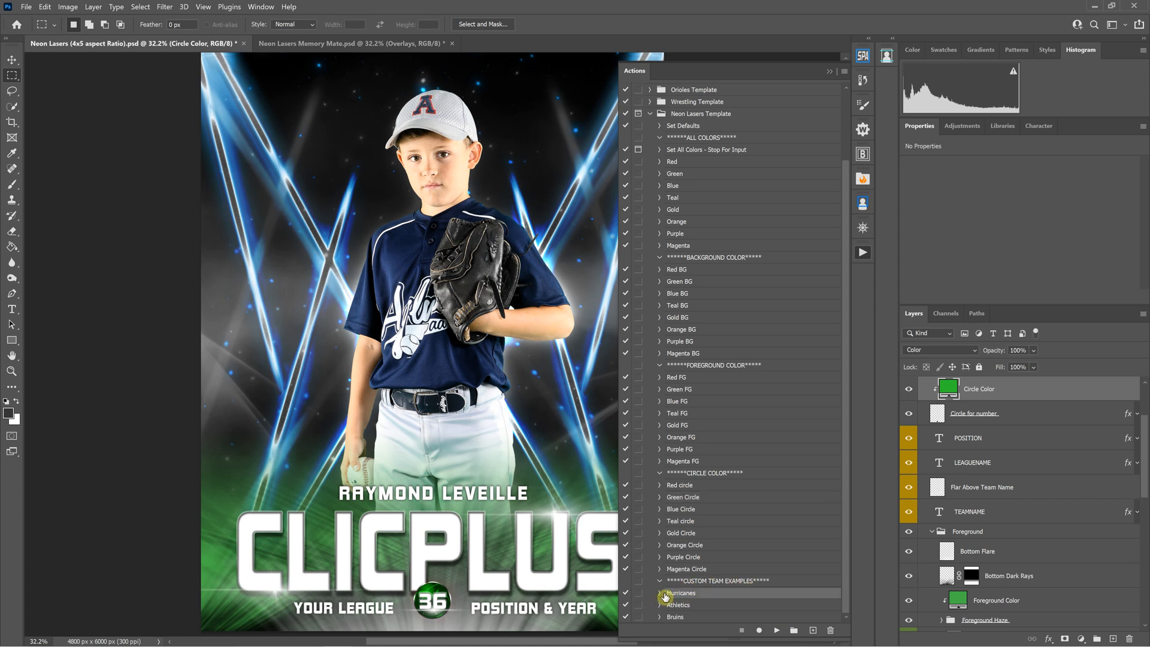
click(774, 631)
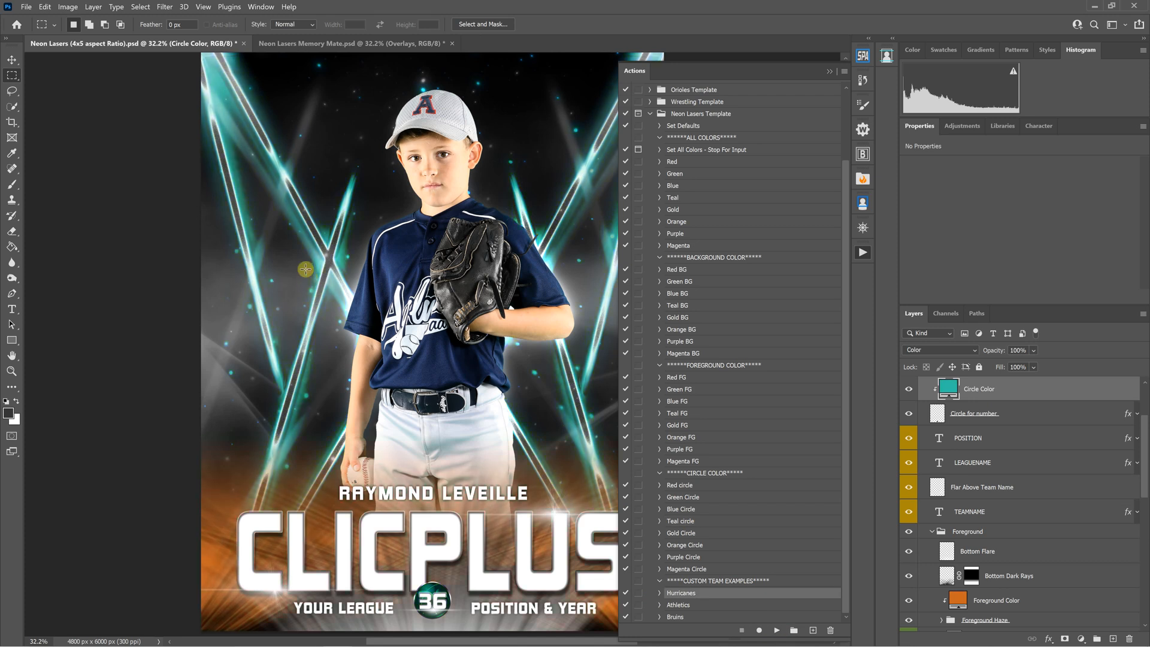
click(682, 607)
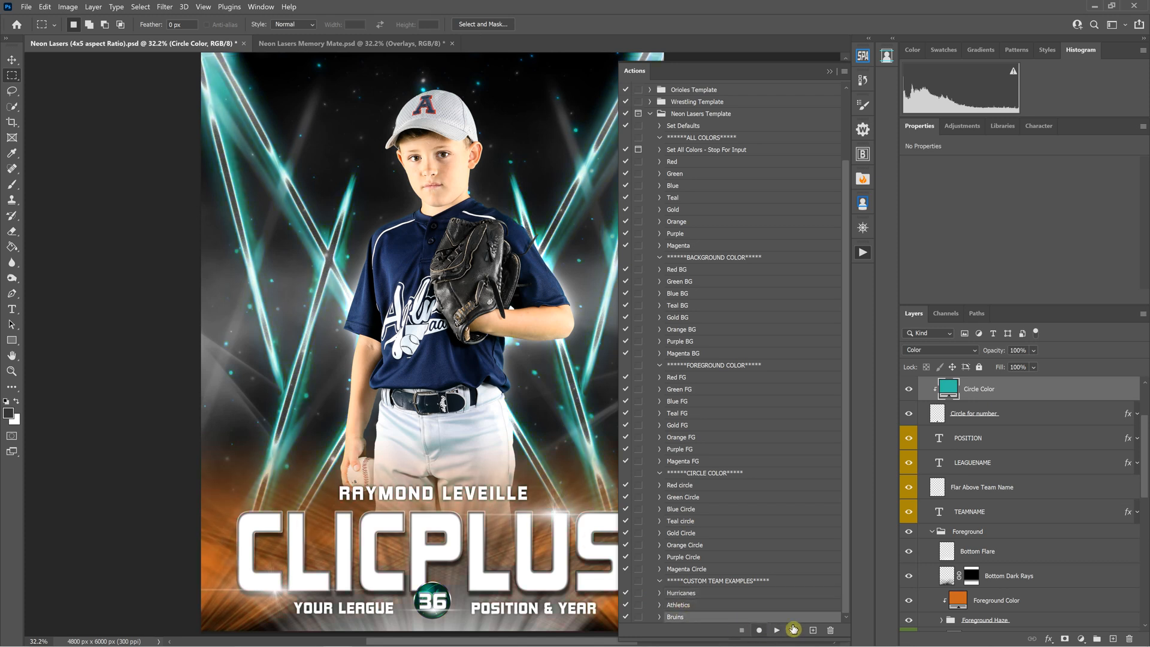
click(777, 630)
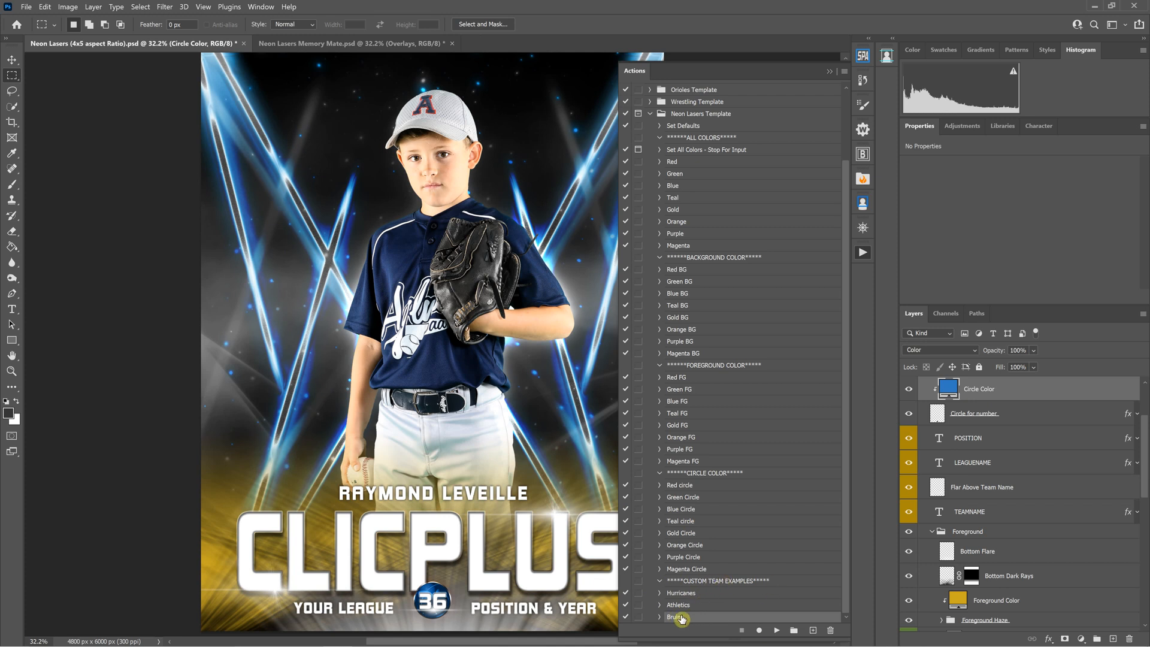
Step: Check which actions Hurricanes plays and start recording a new action named Bulldogs in the Neon Lasers Template set
click(661, 595)
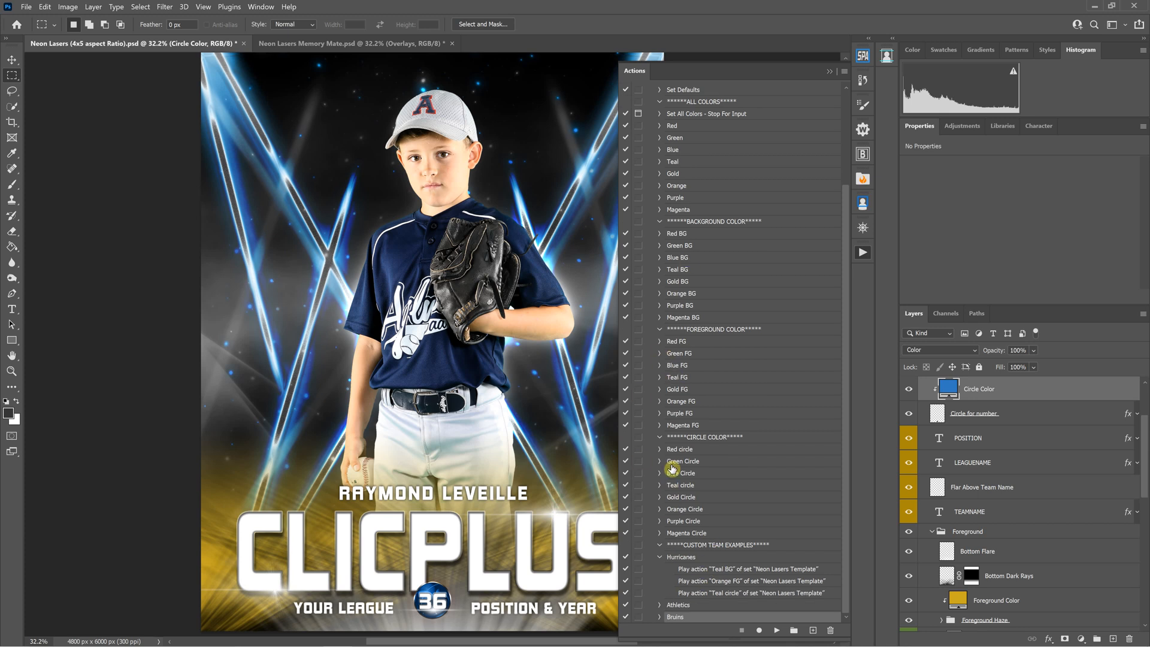
click(661, 558)
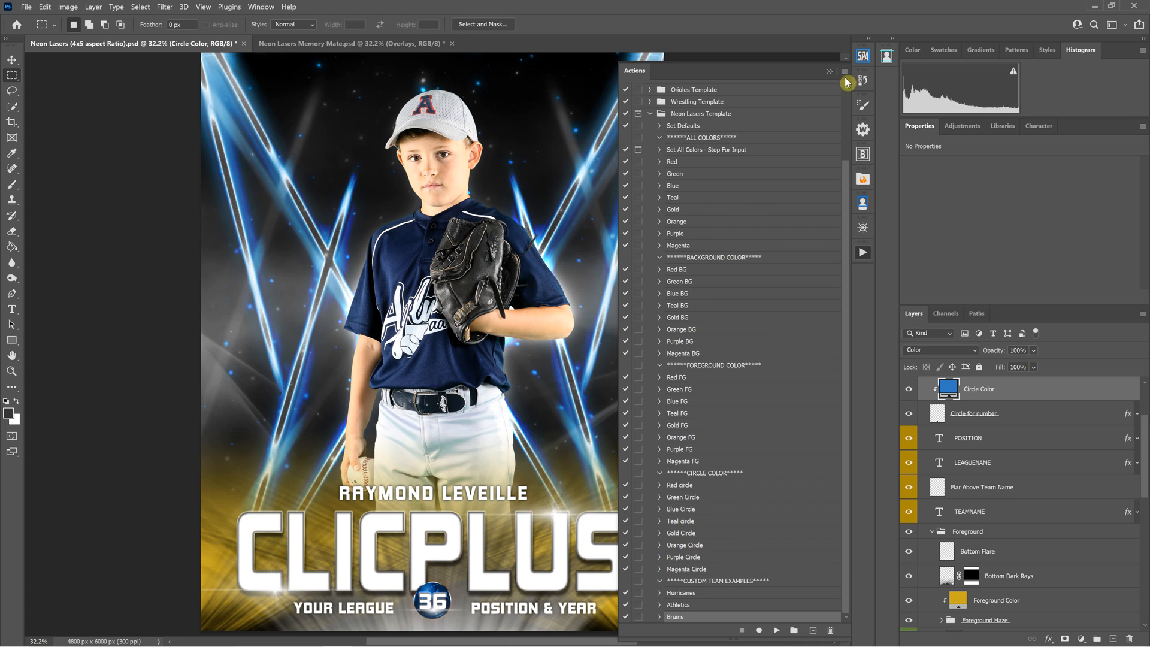
click(847, 72)
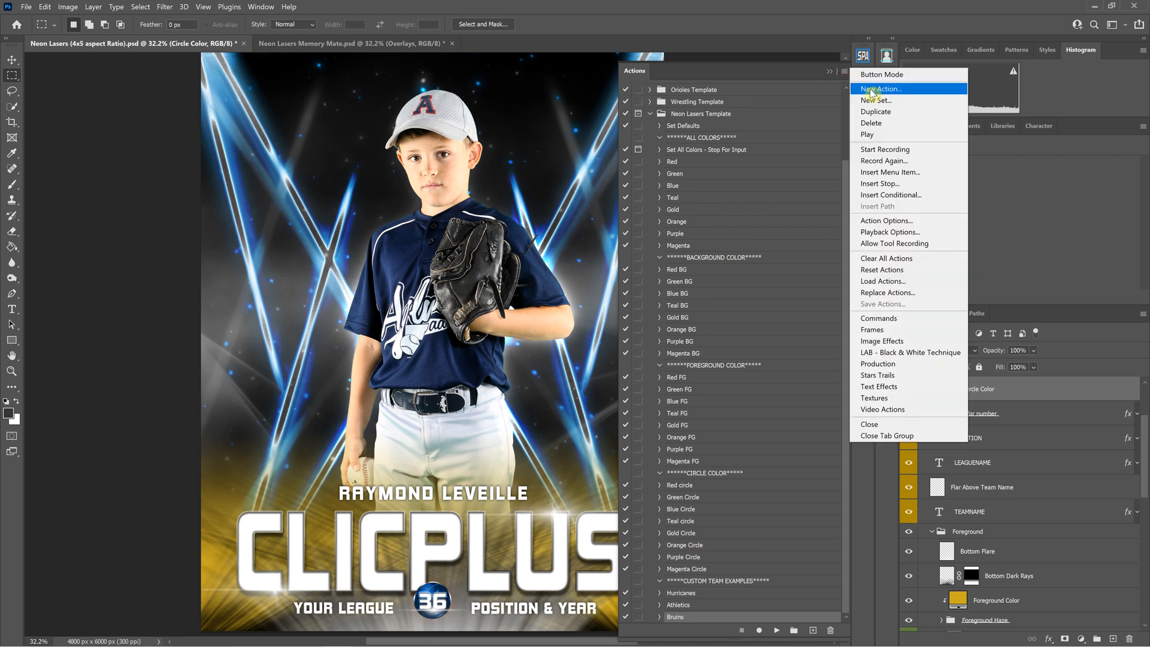
click(864, 90)
text(Bulldogs)
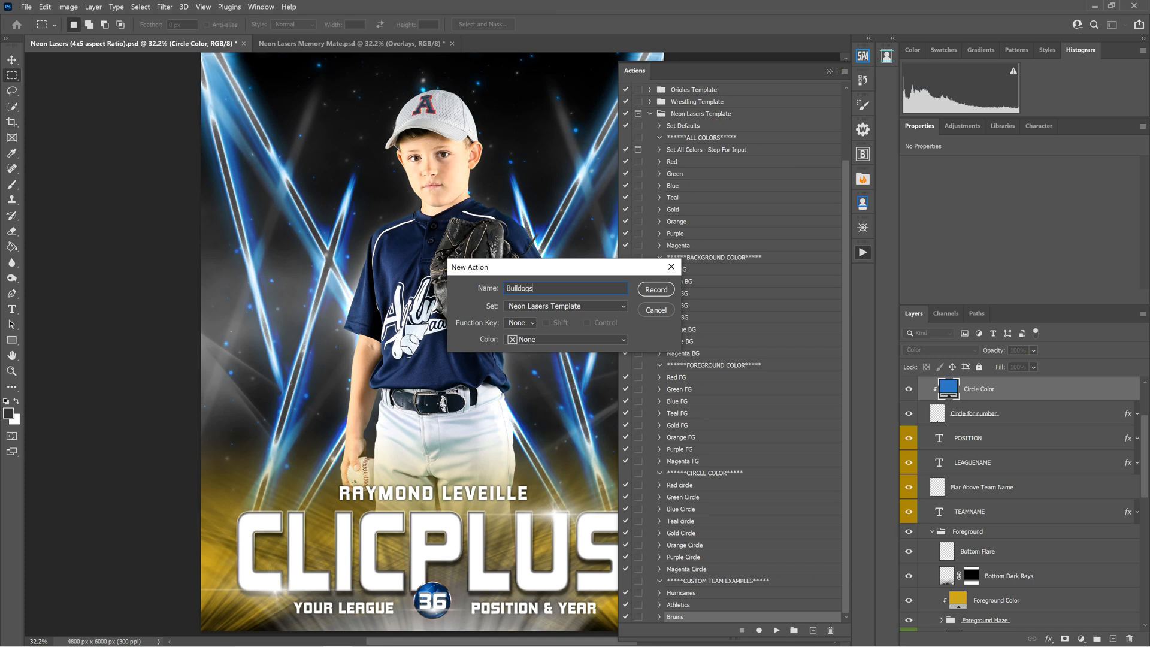
click(656, 290)
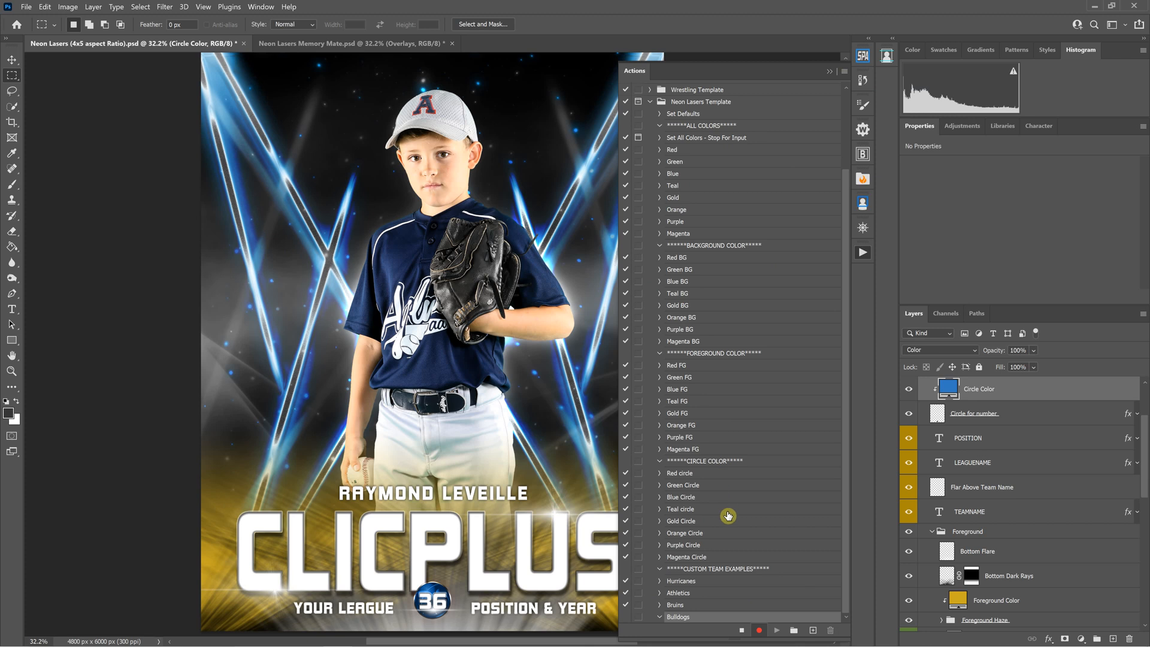
Step: Play the Blue BG action as the first command recorded in the Bulldogs action
scroll(735, 399, up, 1)
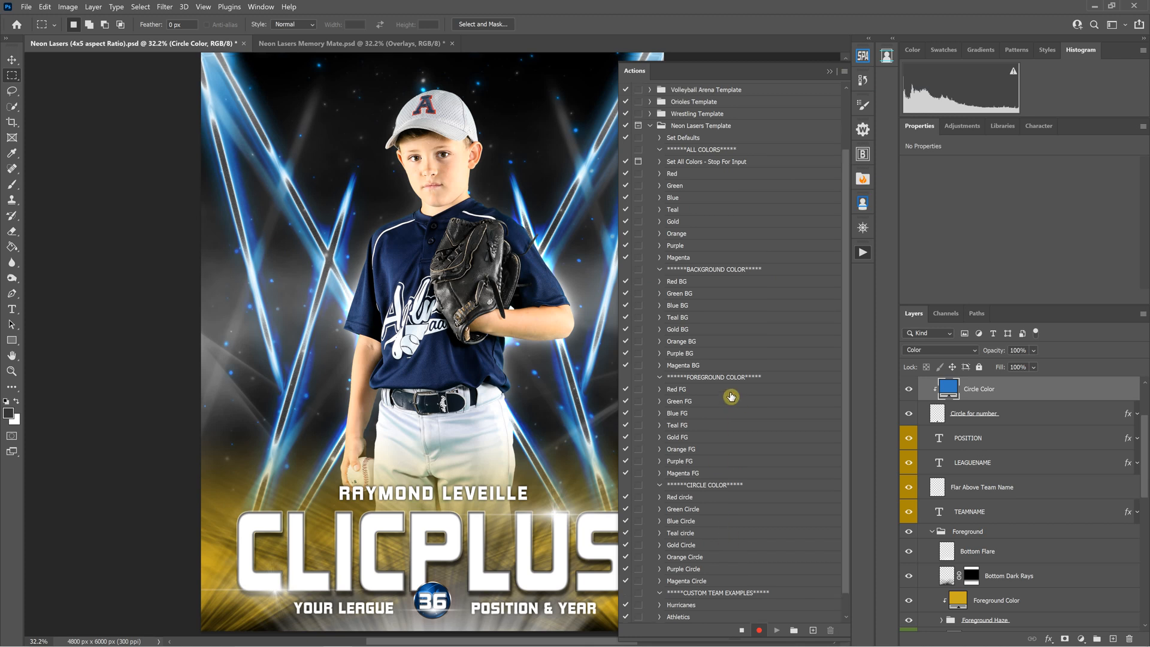
scroll(722, 389, down, 2)
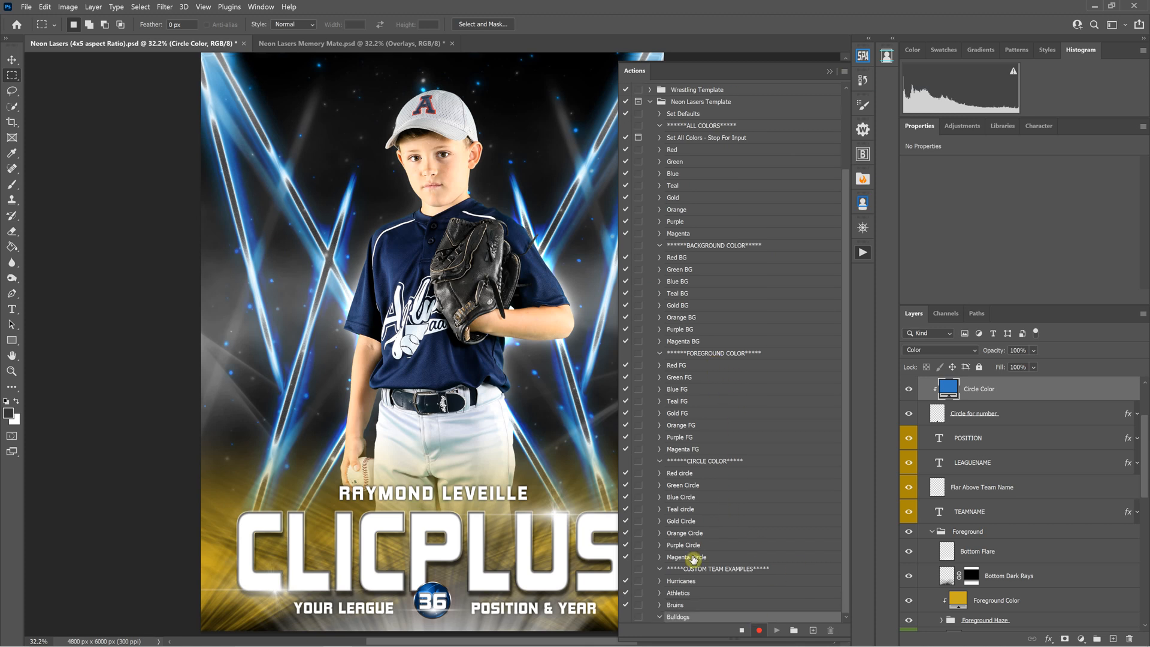
click(673, 175)
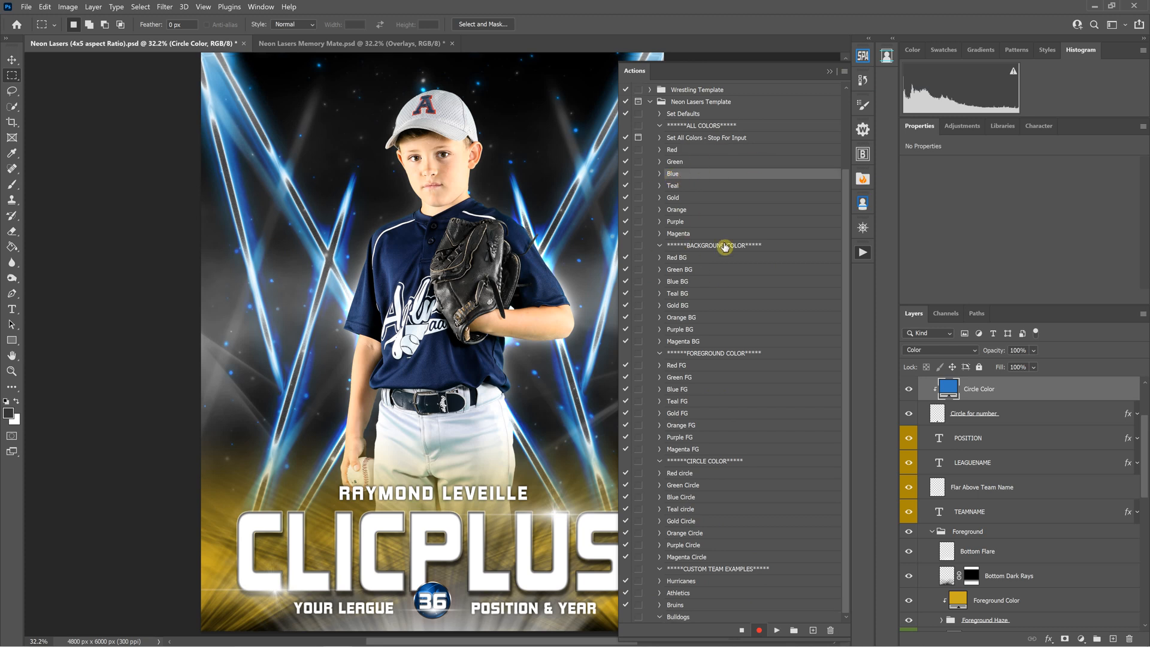
click(679, 282)
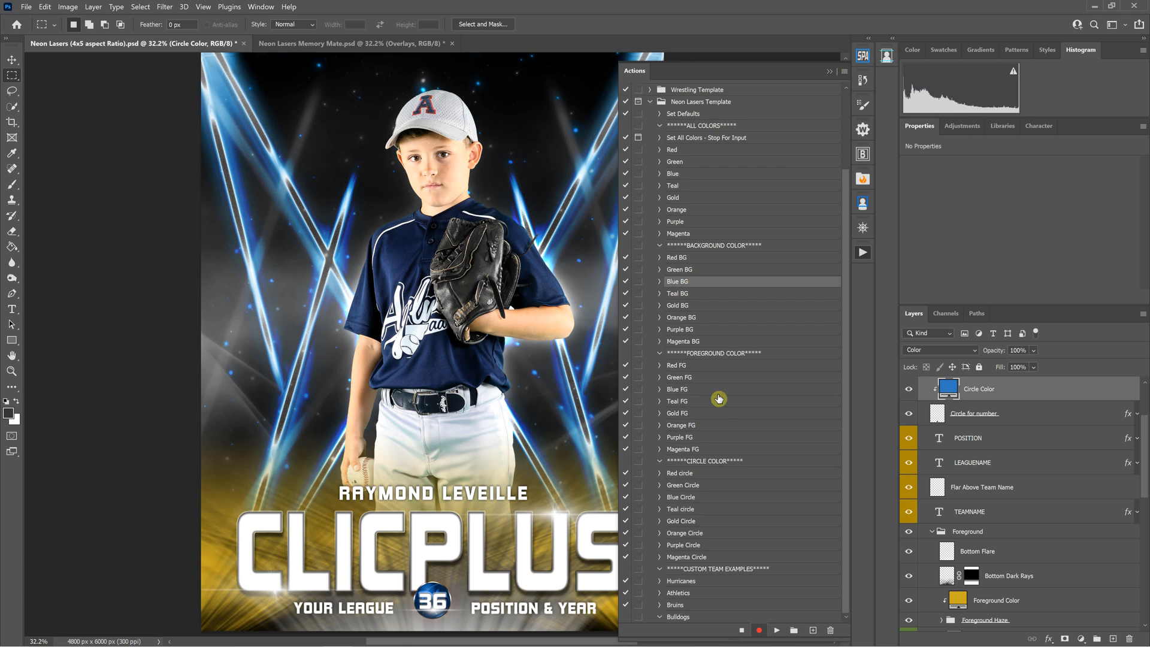
click(777, 631)
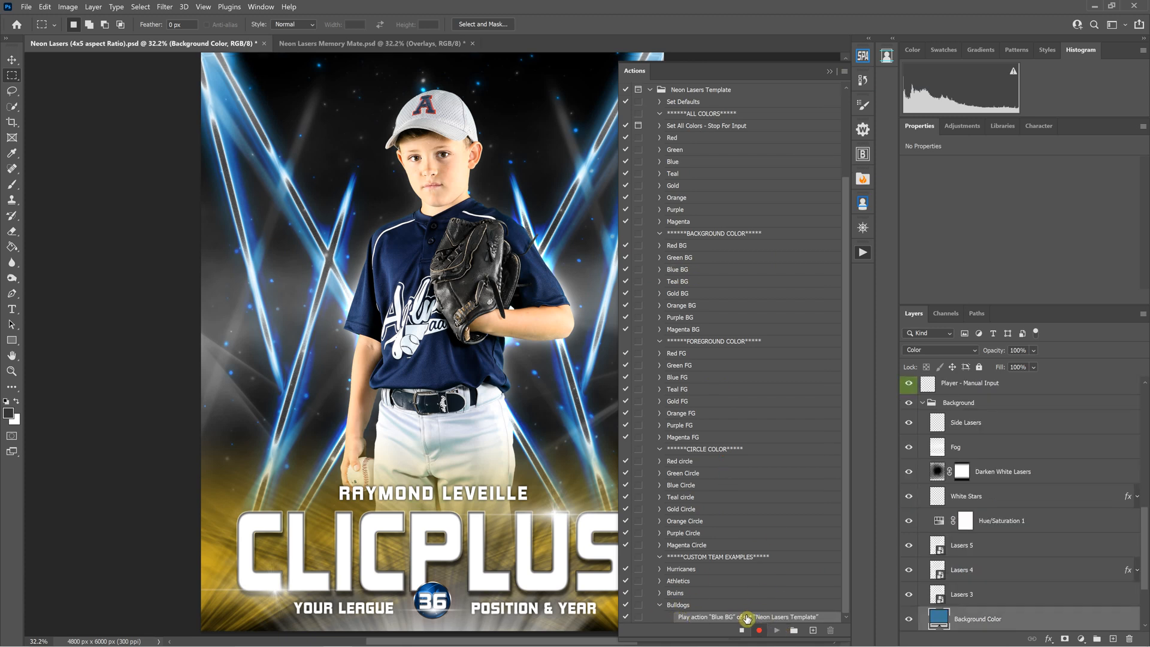
Step: Add the Red FG and Blue Circle actions to the Bulldogs recording and stop recording
click(680, 355)
click(774, 631)
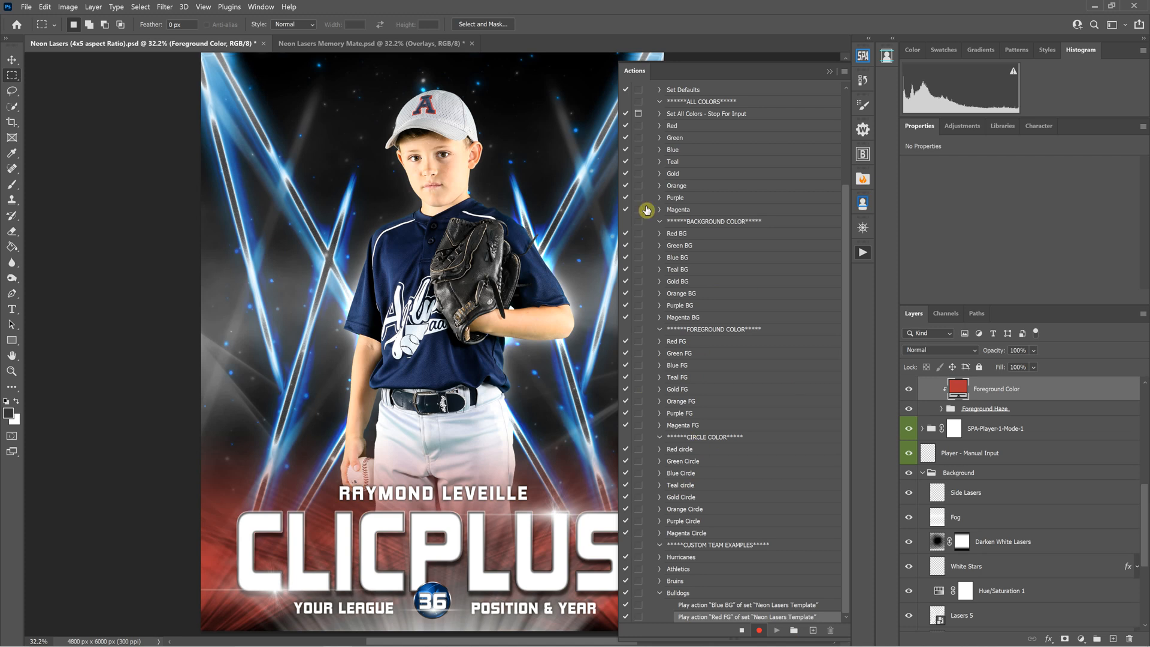
click(682, 473)
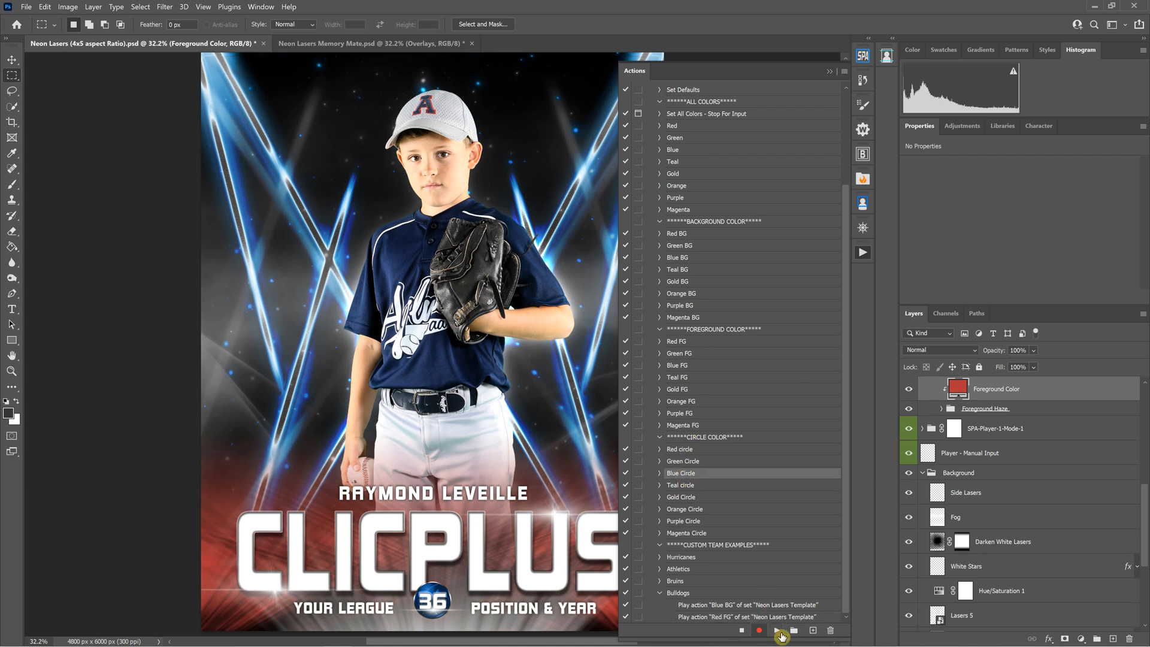
click(779, 631)
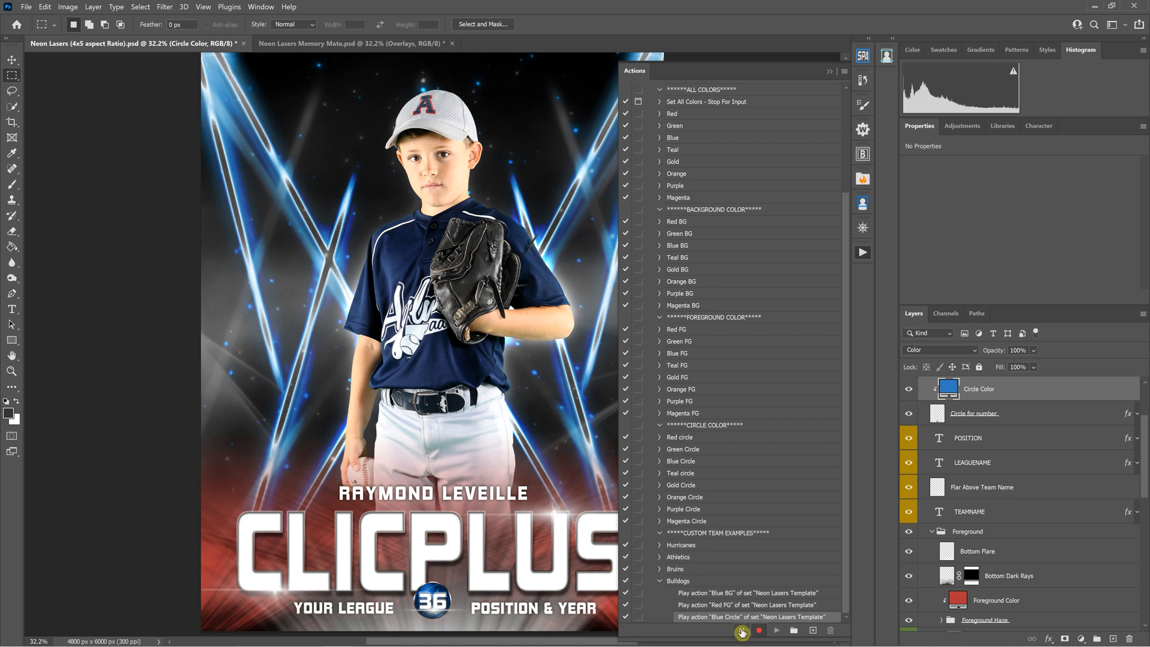
click(742, 632)
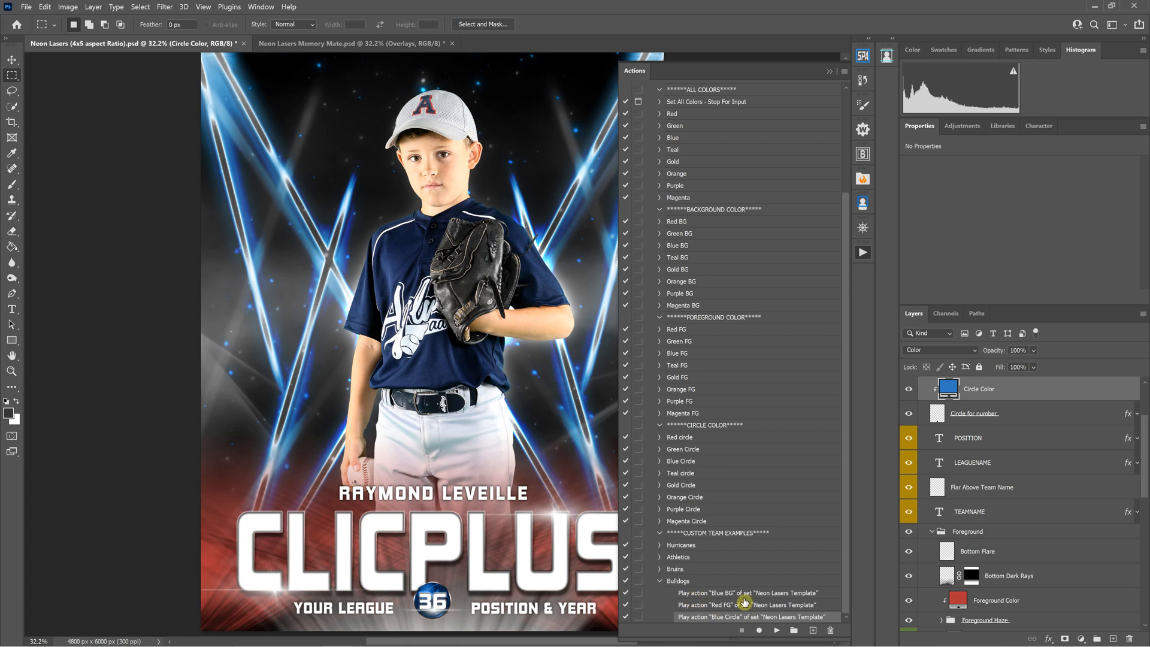
Step: Collapse the Bulldogs action and test it by running Hurricanes first and Bulldogs second
click(682, 582)
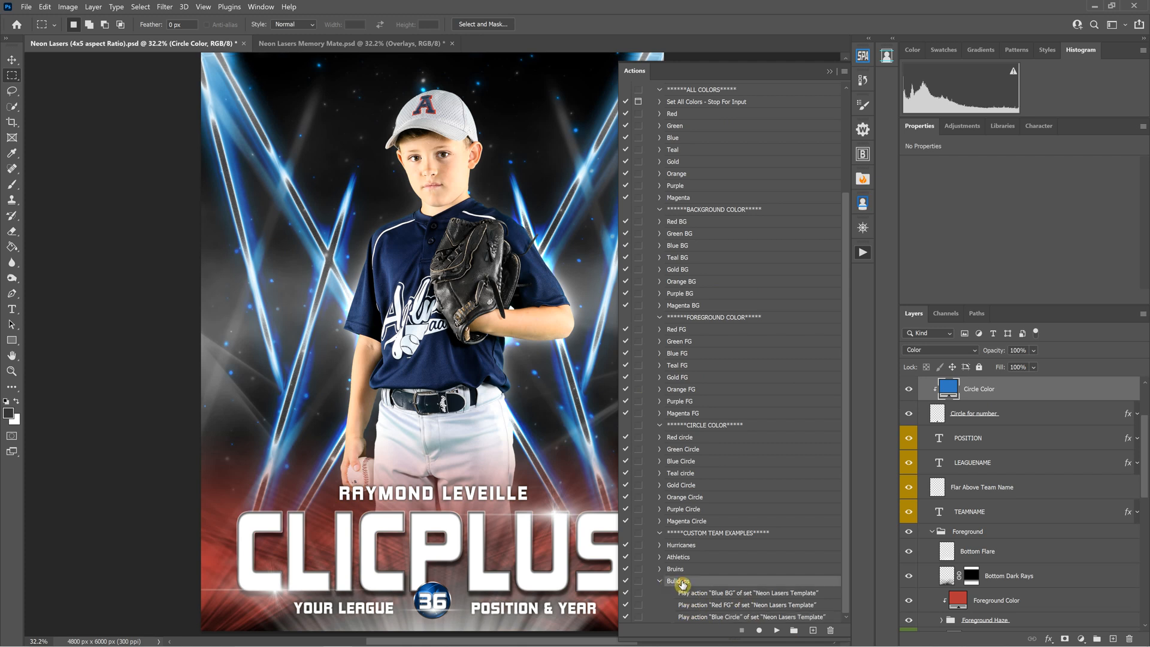
click(659, 581)
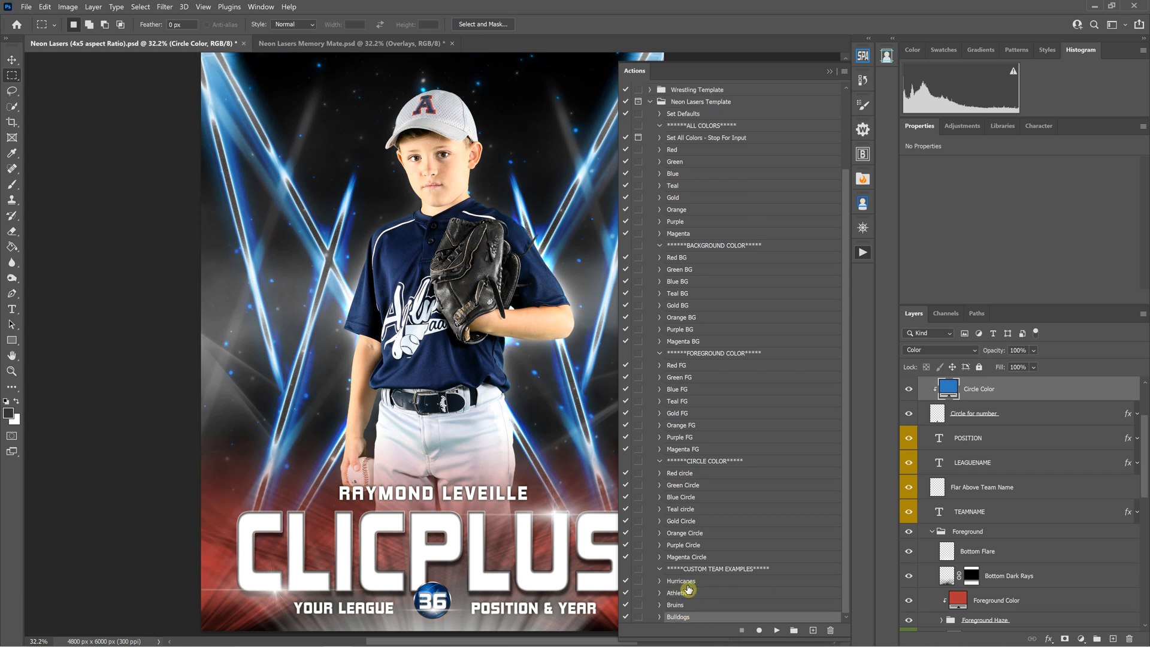
click(688, 582)
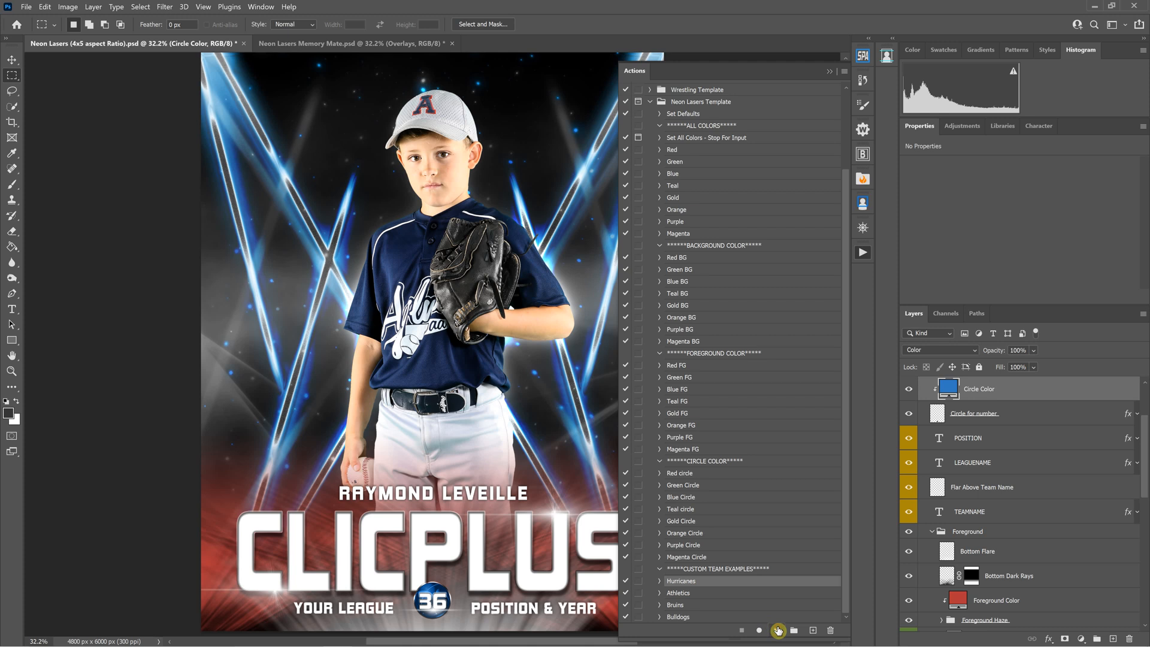
click(776, 630)
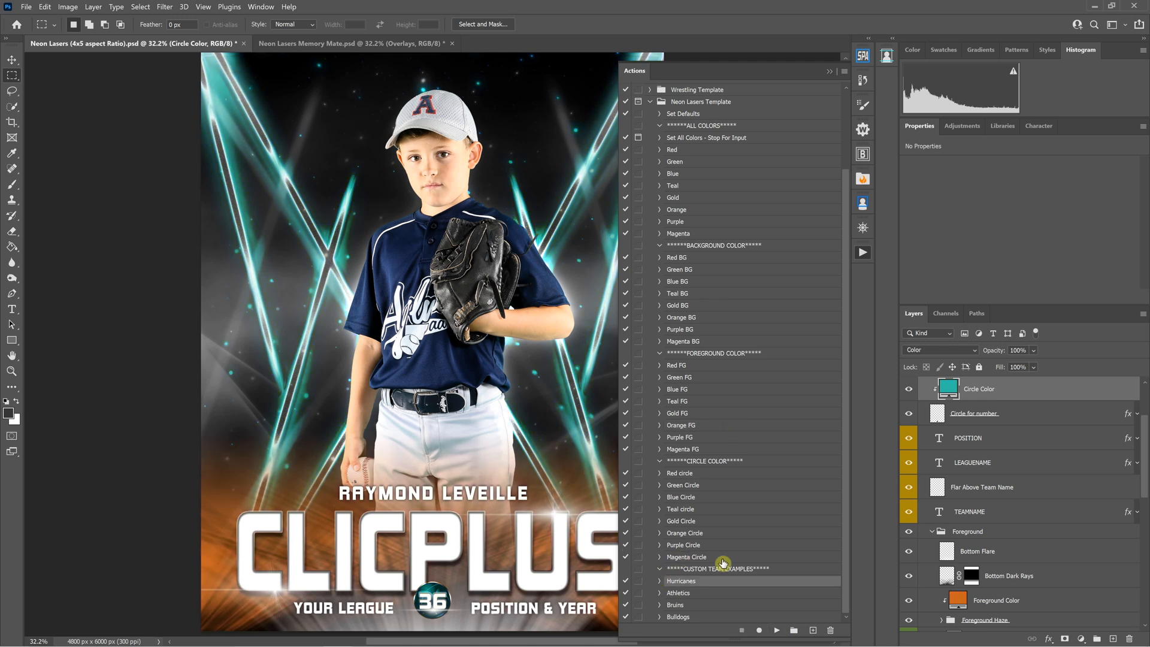
click(686, 617)
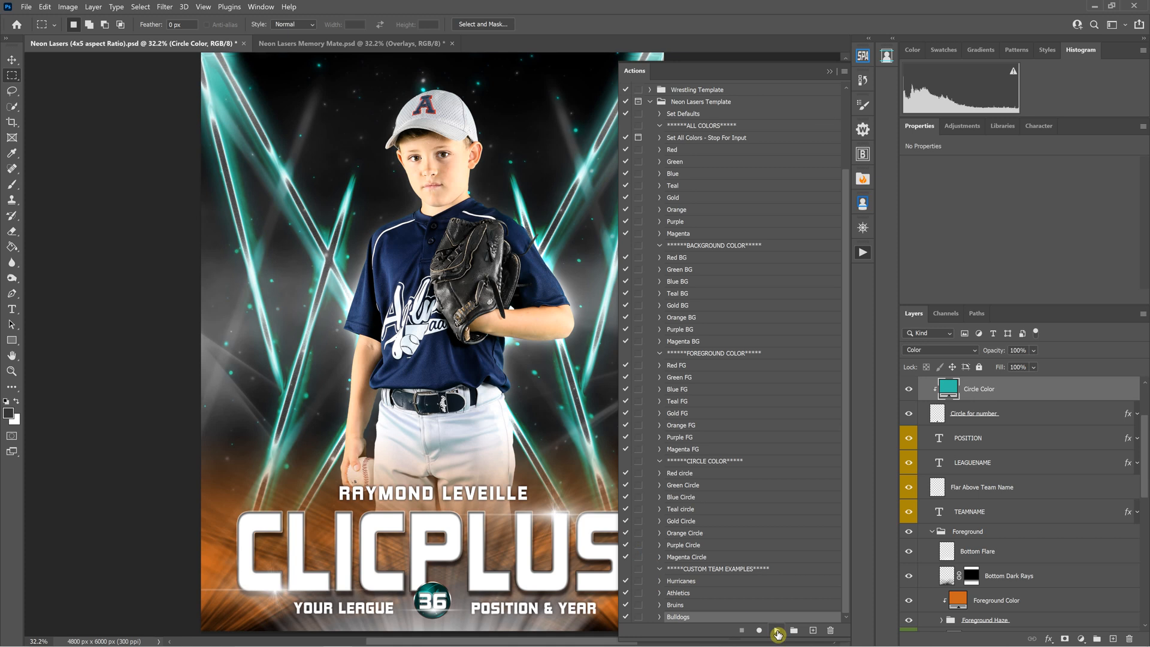
click(778, 632)
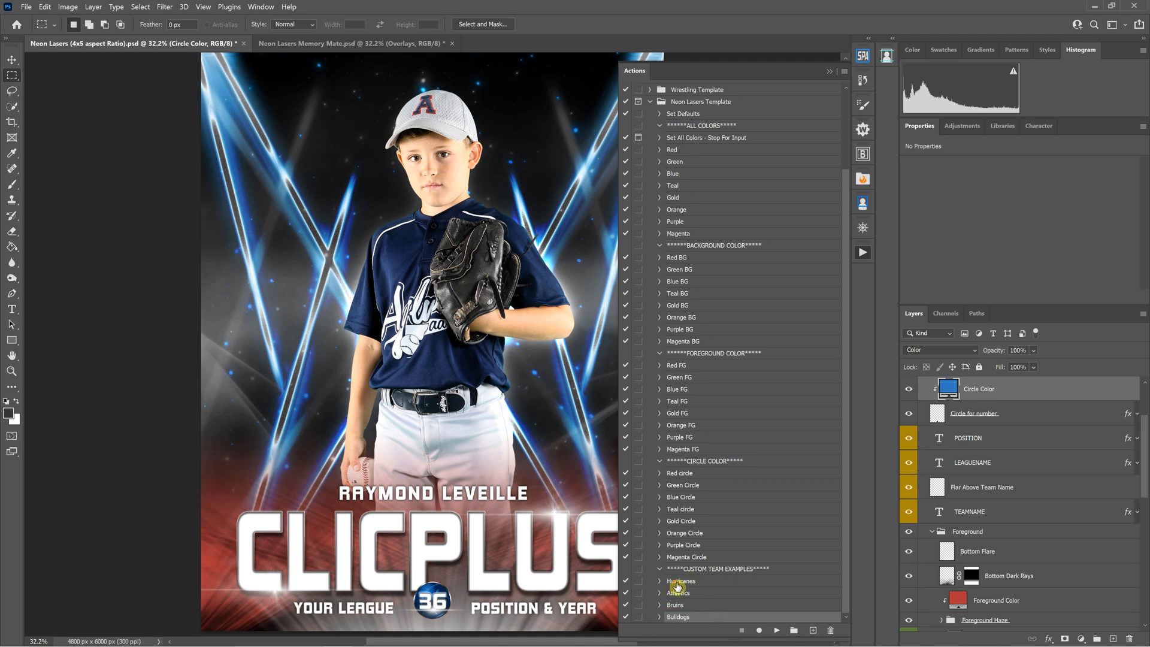
Step: Narrow the Actions panel to uncover the whole template and run the Set All Colors - Stop For Input action
click(682, 592)
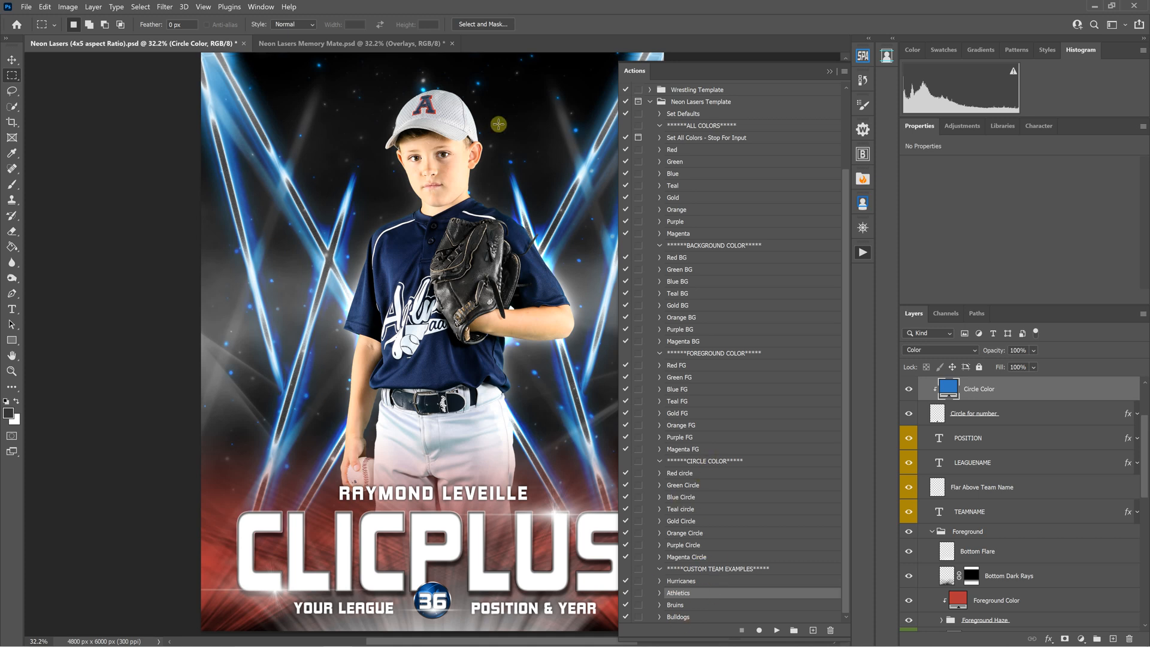
scroll(712, 281, up, 3)
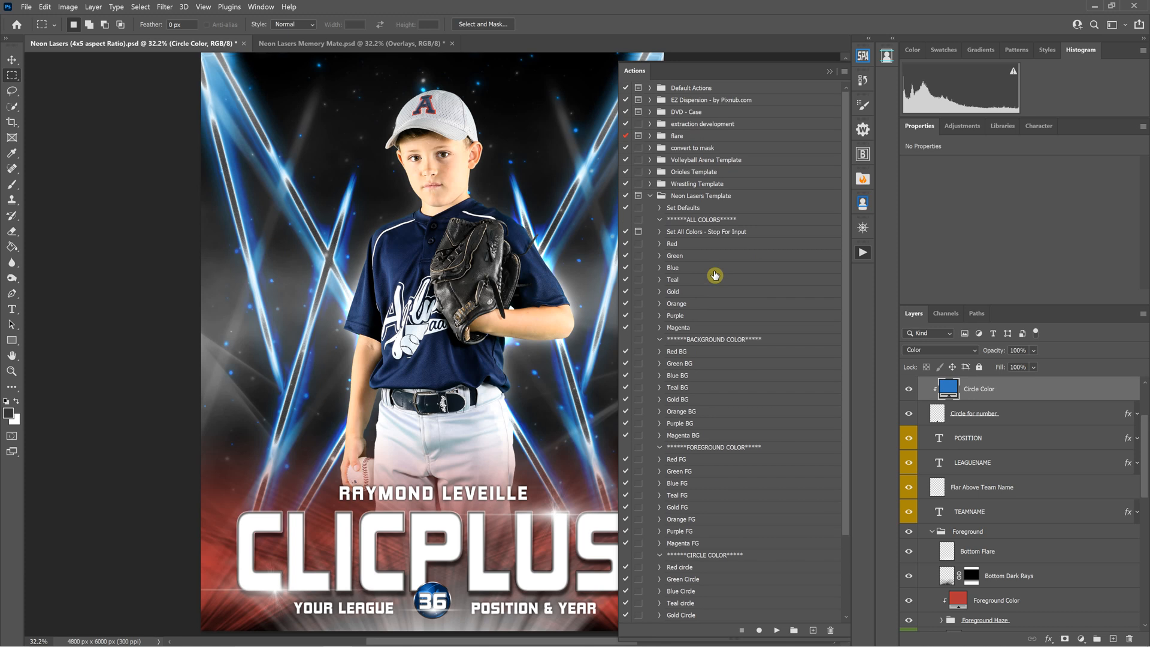
click(672, 236)
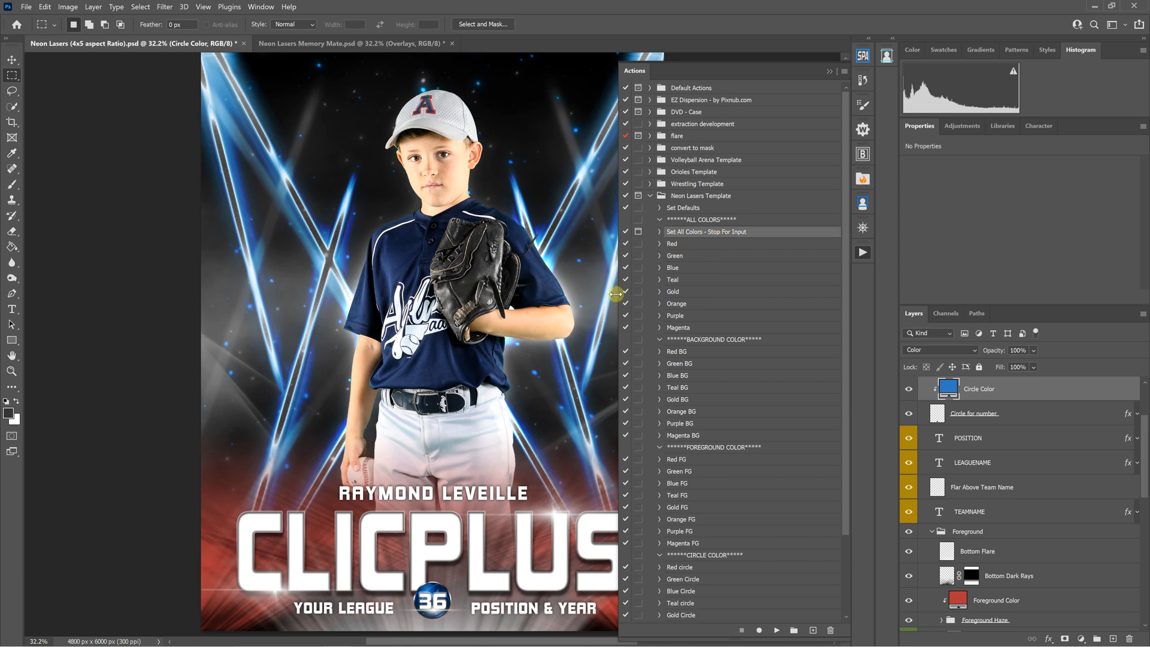
drag(617, 294, 668, 294)
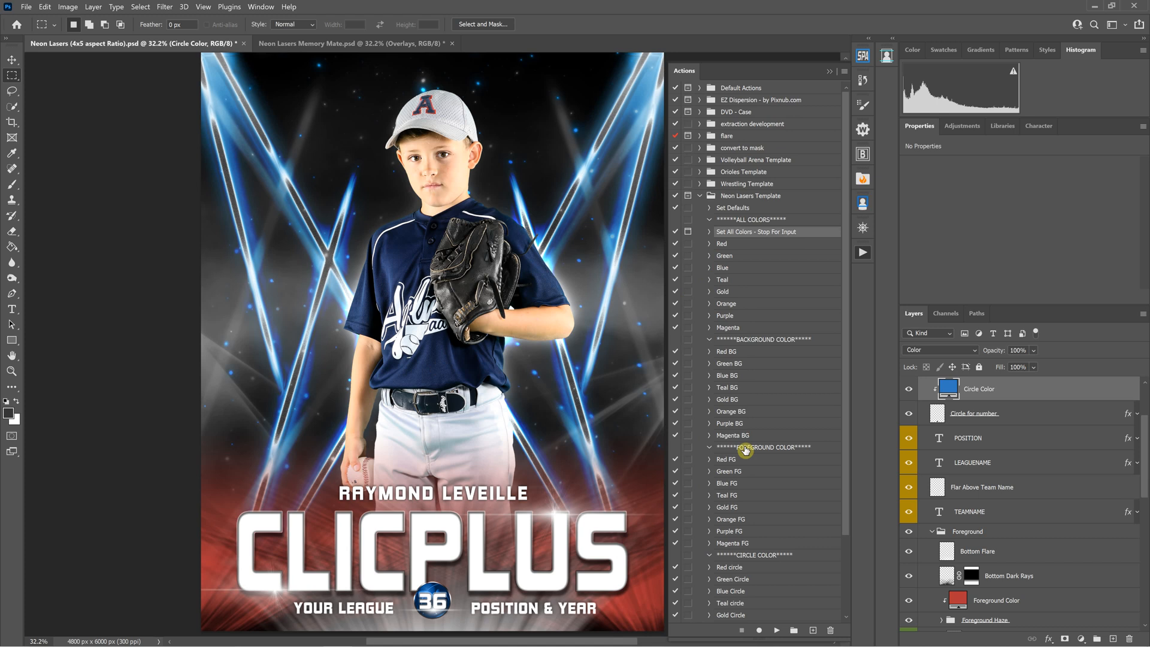
click(778, 630)
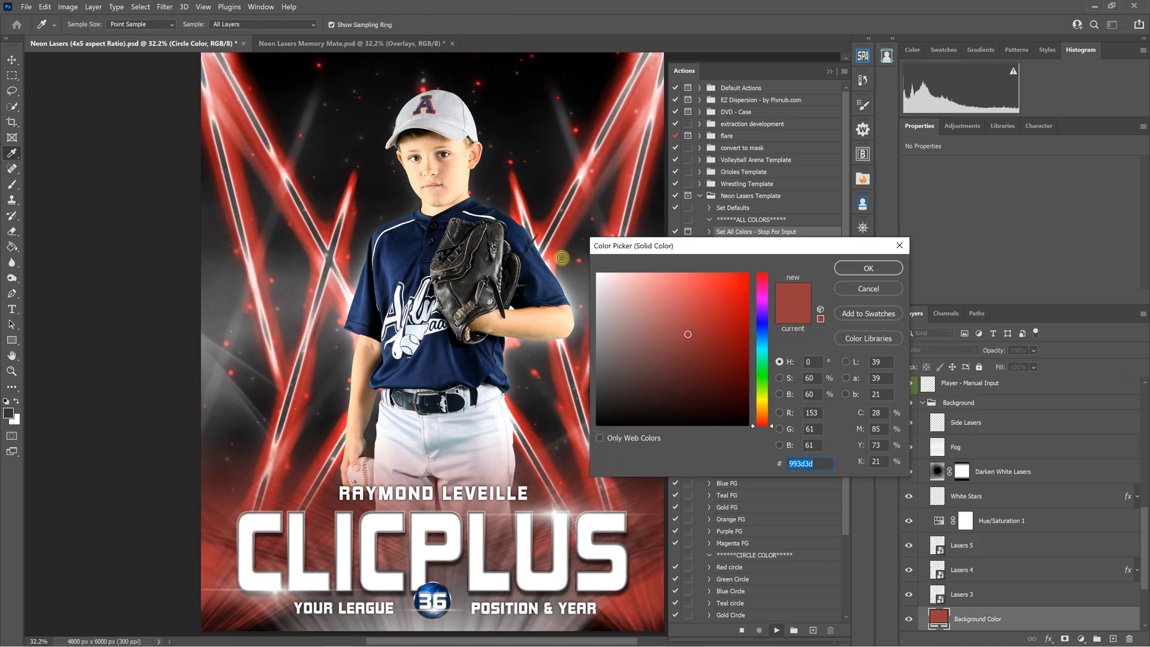
Step: Choose a blue hue for the background color and the muted green 6dad5e for the foreground color
click(764, 329)
click(764, 326)
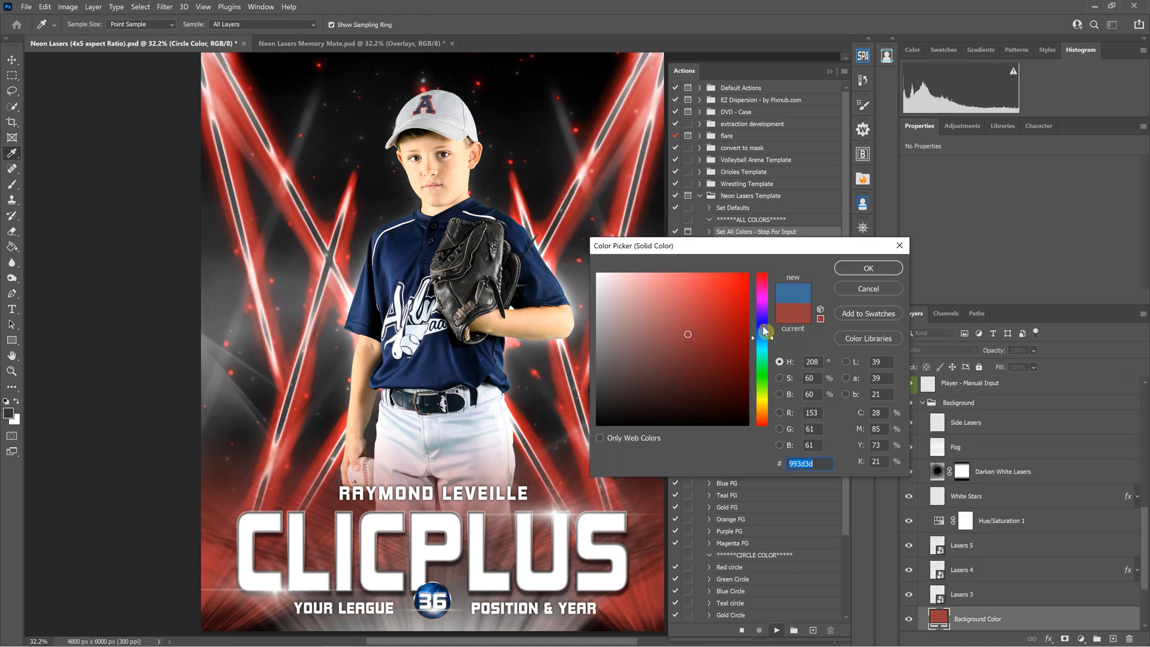
click(870, 269)
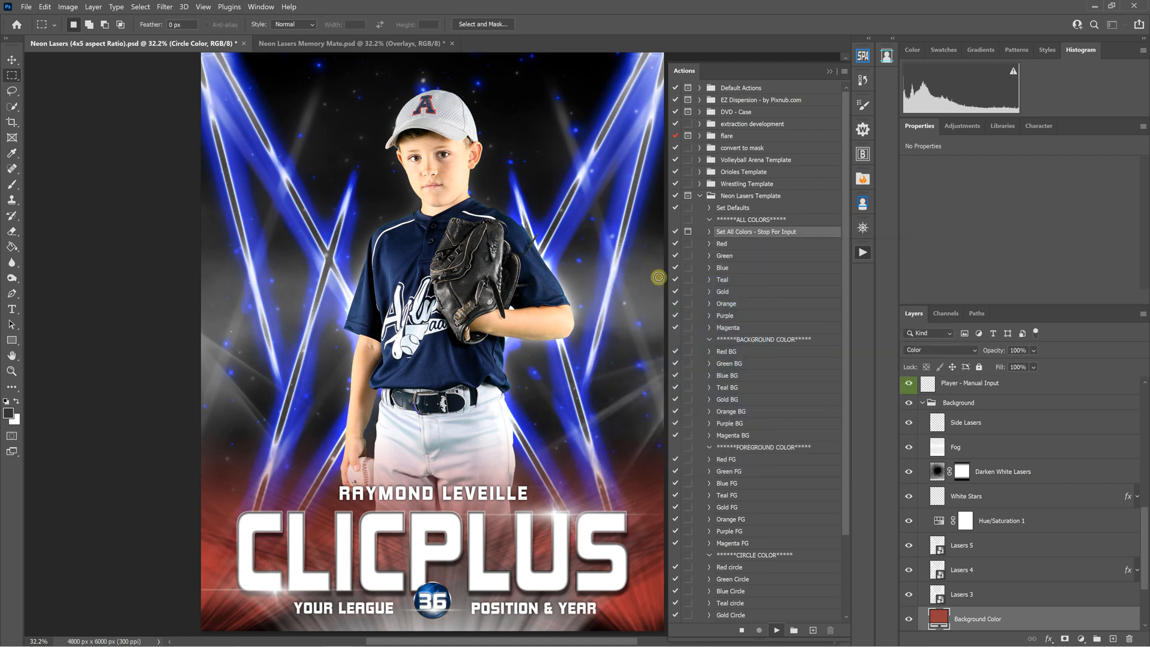
click(763, 381)
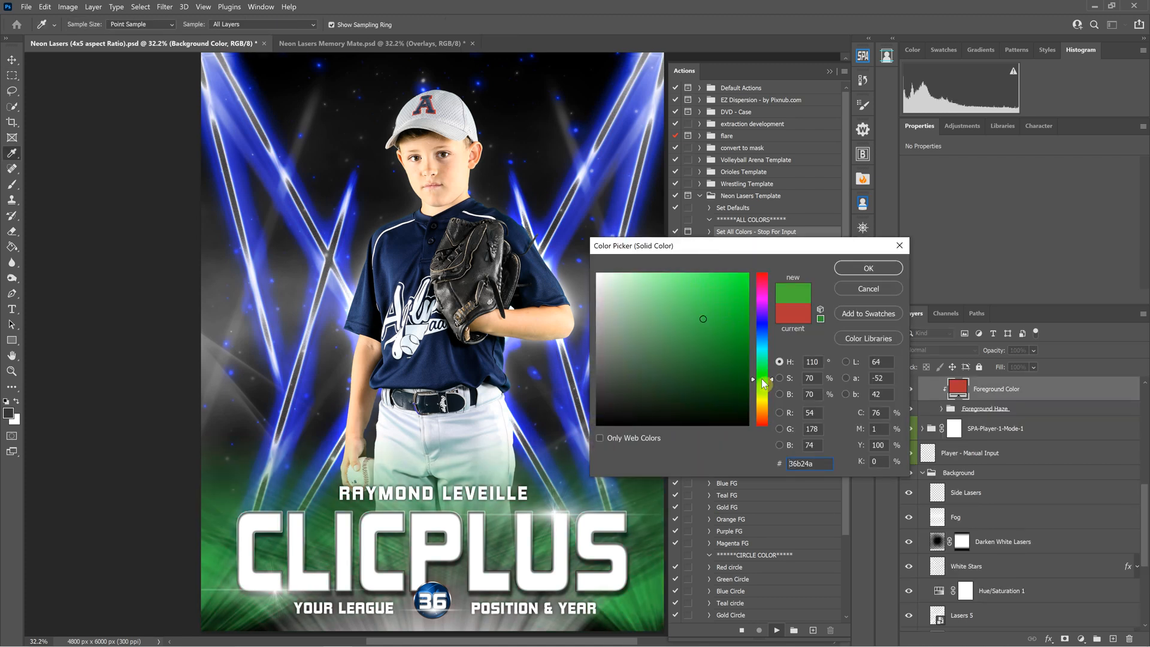
mouse_move(659, 366)
mouse_down()
mouse_move(653, 377)
mouse_move(667, 322)
mouse_up()
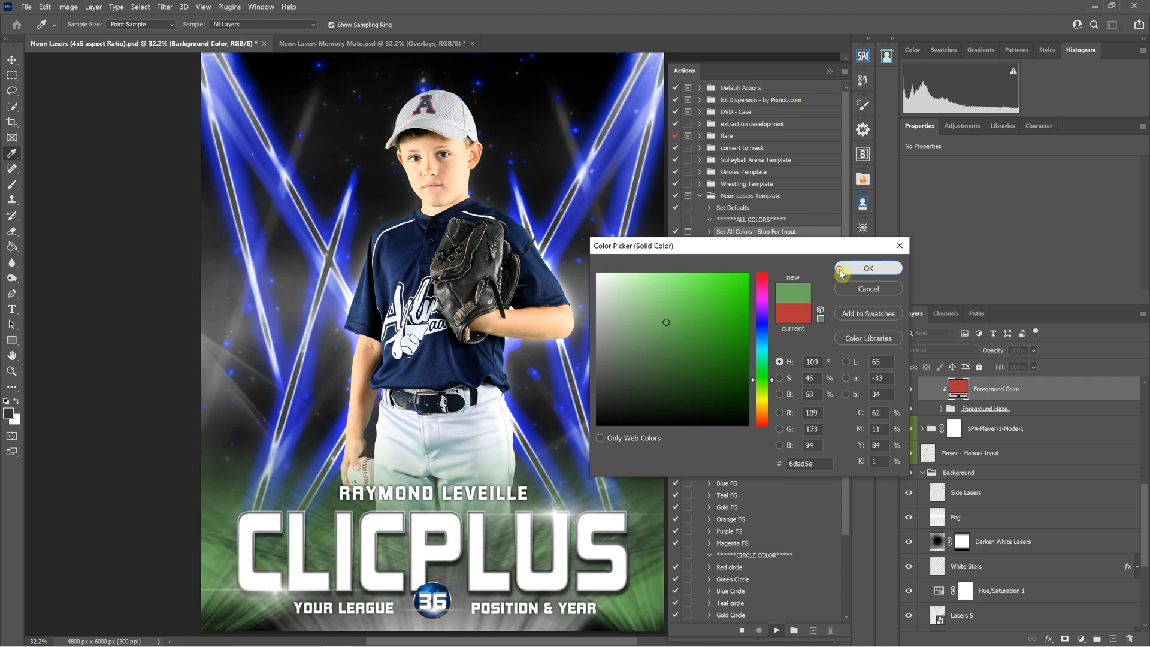
click(868, 268)
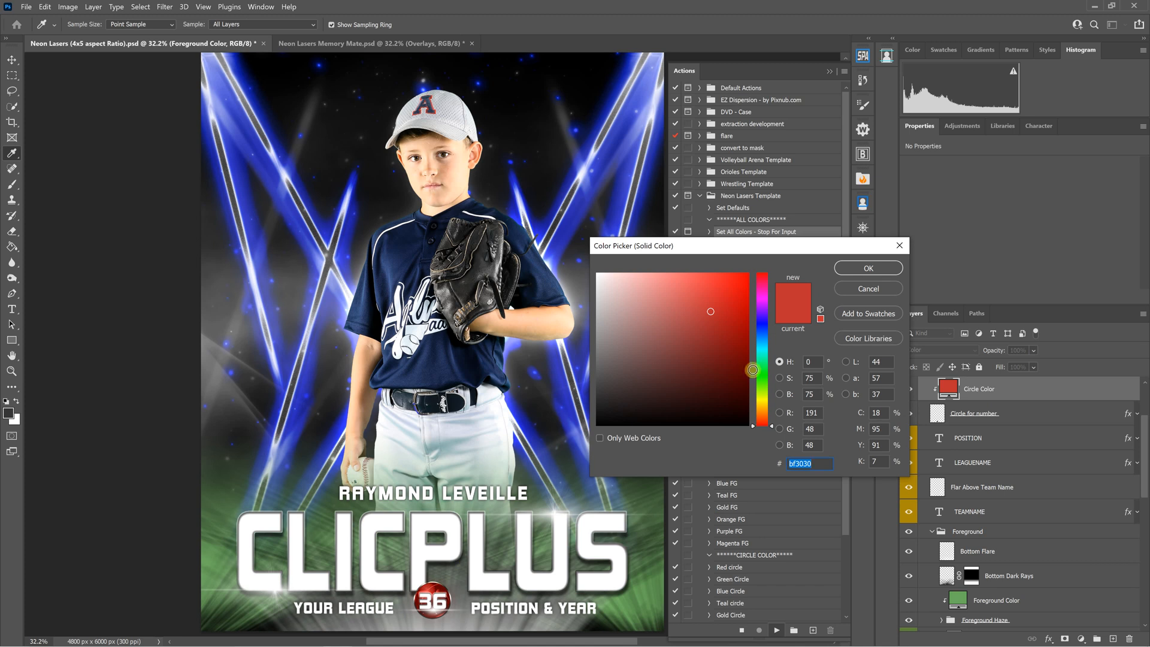
Step: Choose a bright yellow for the number circle's color
click(760, 365)
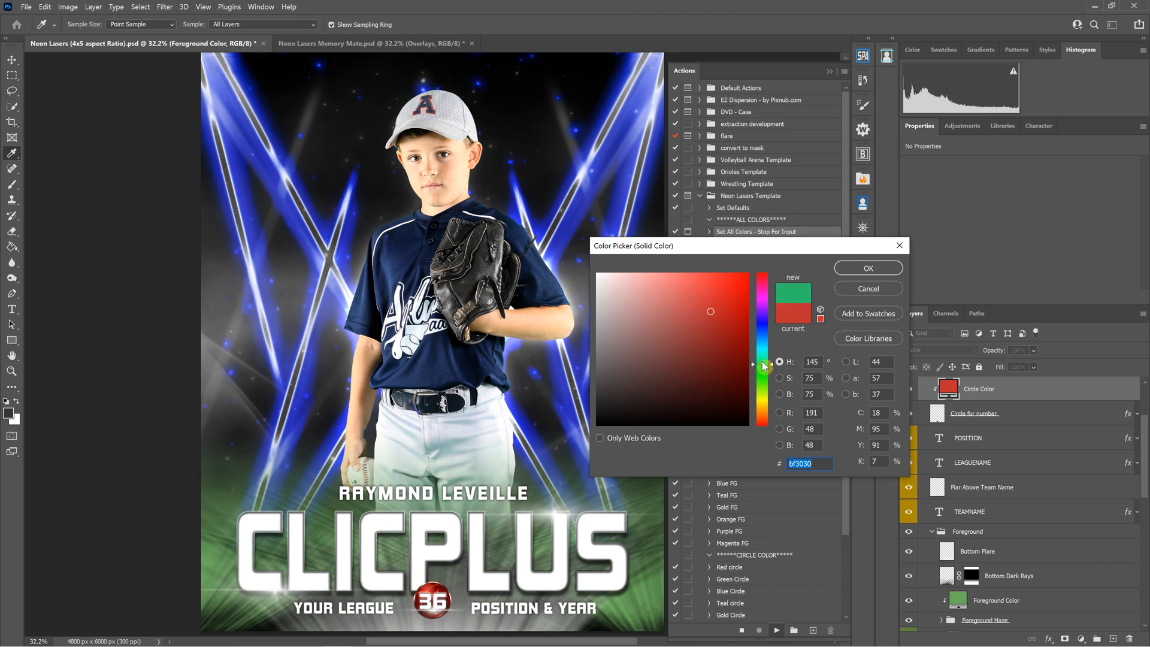
click(761, 402)
click(725, 293)
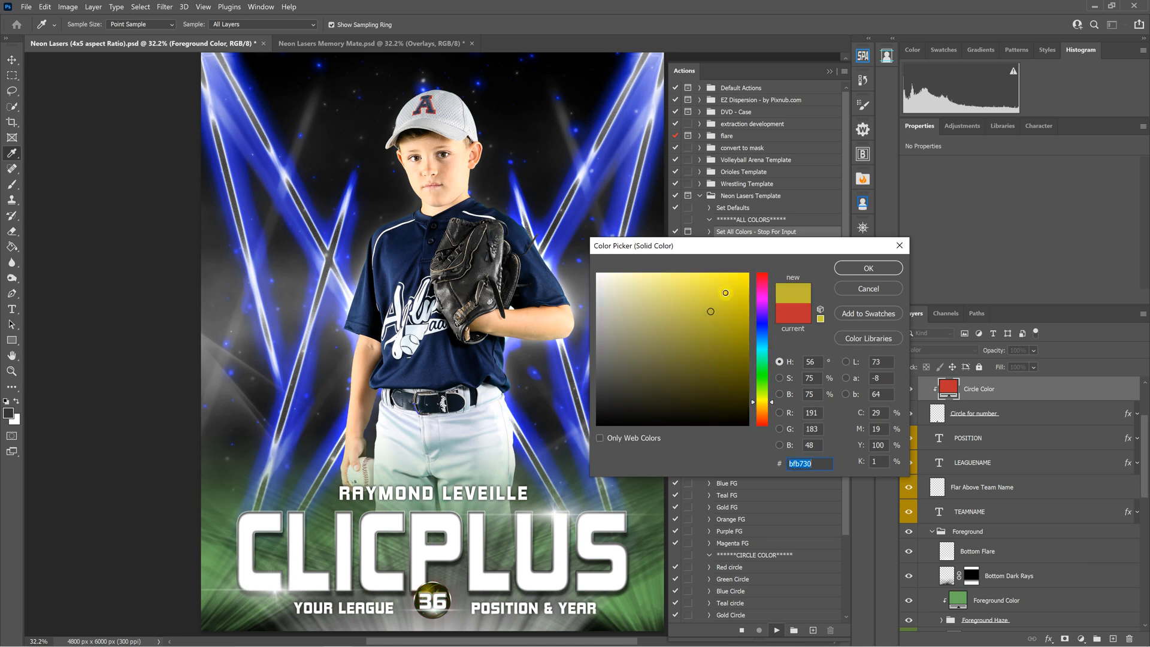
click(846, 275)
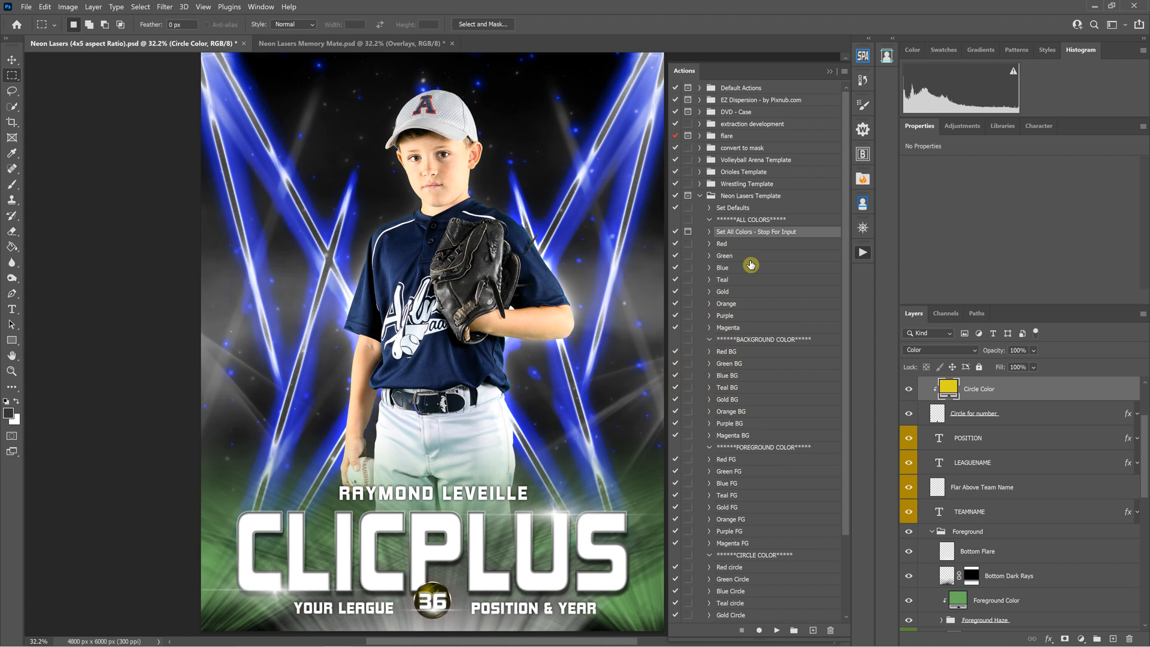
Step: Review the Neon Lasers Template set, checking which actions Purple plays and looking over the background and foreground color groups
scroll(746, 276, down, 1)
scroll(738, 278, down, 3)
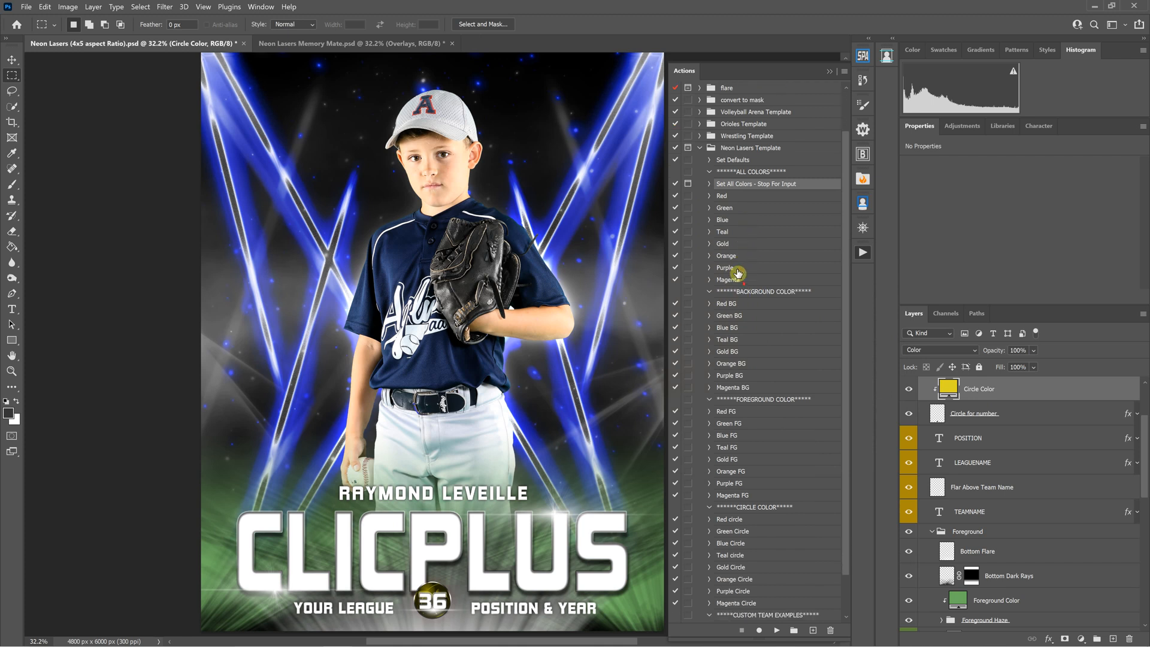
scroll(738, 273, down, 1)
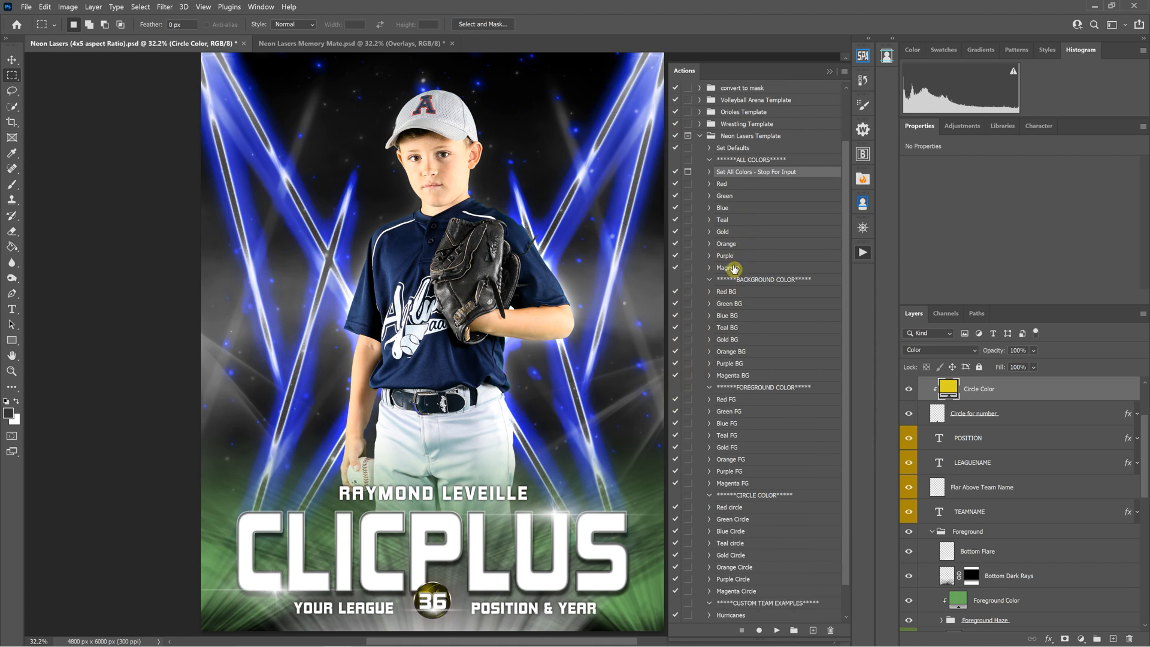
click(736, 269)
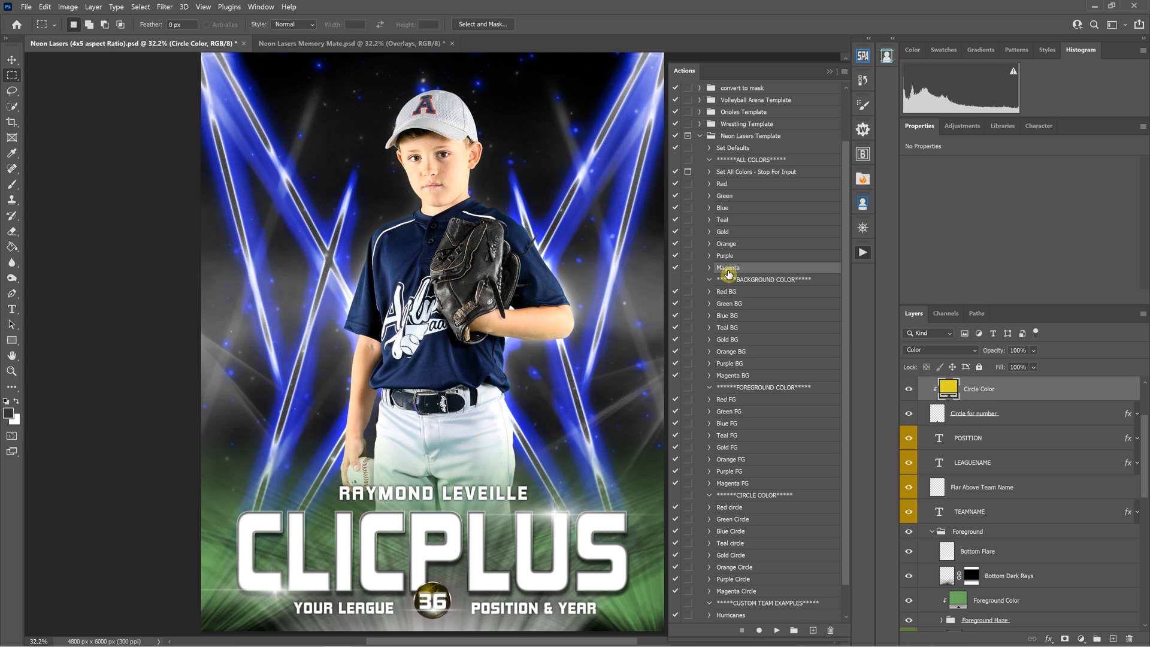
click(709, 258)
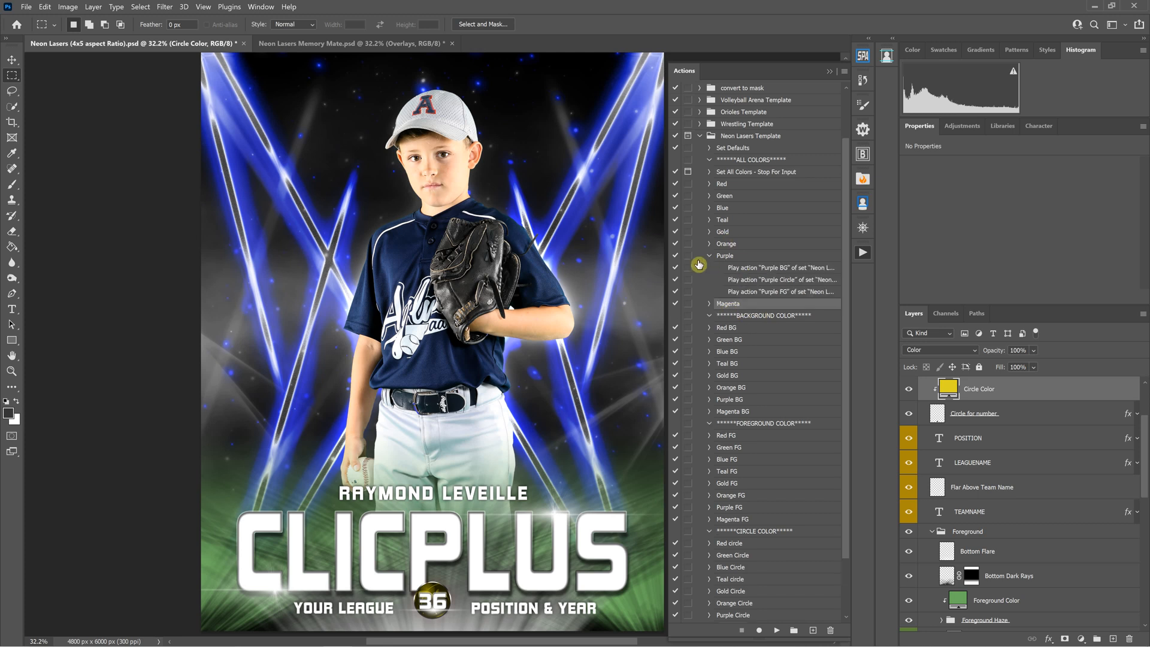
click(711, 258)
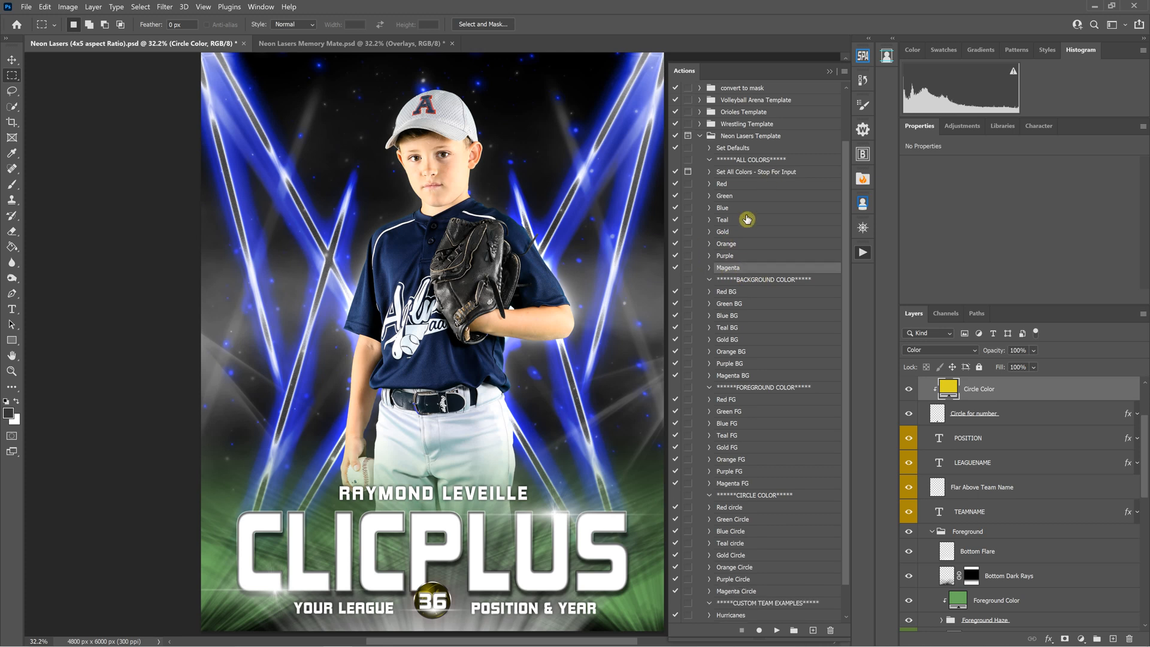
scroll(747, 222, down, 3)
click(734, 247)
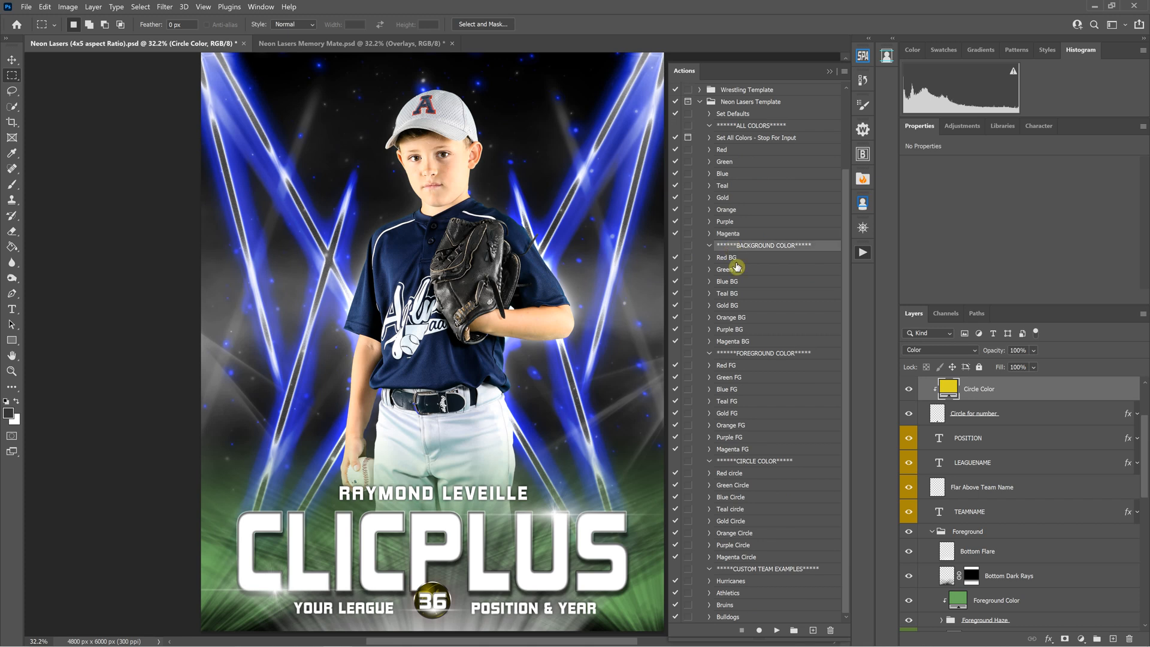
click(734, 355)
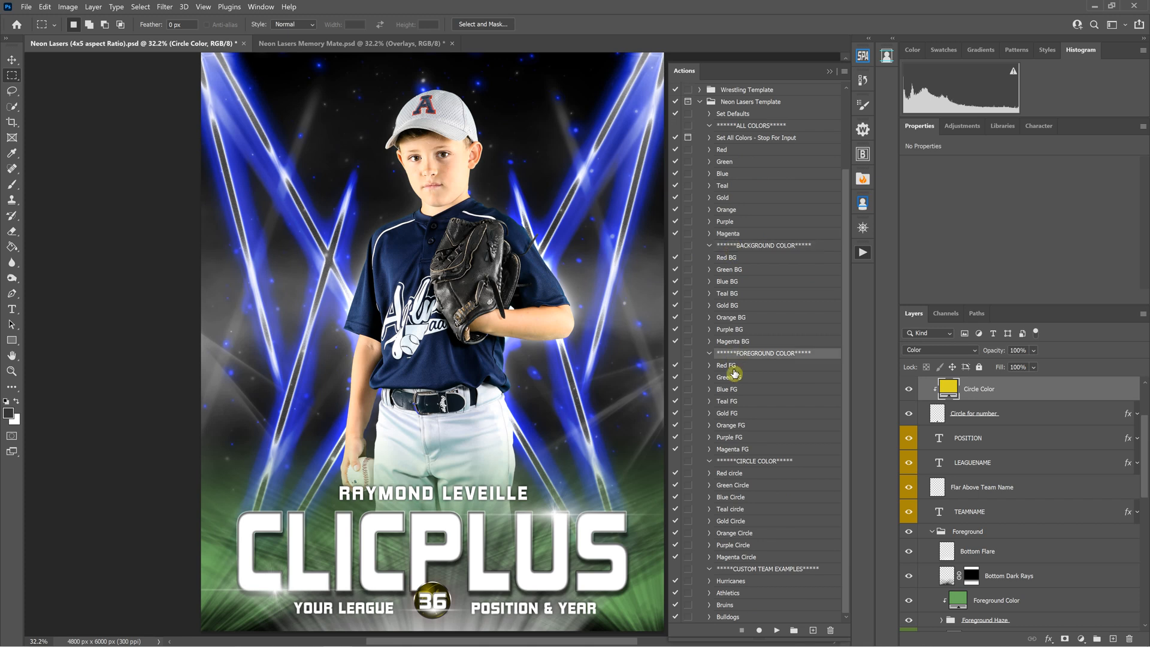
Step: Examine the commands recorded in the Blue BG and Teal BG actions and locate the Background Color layer they target
click(755, 462)
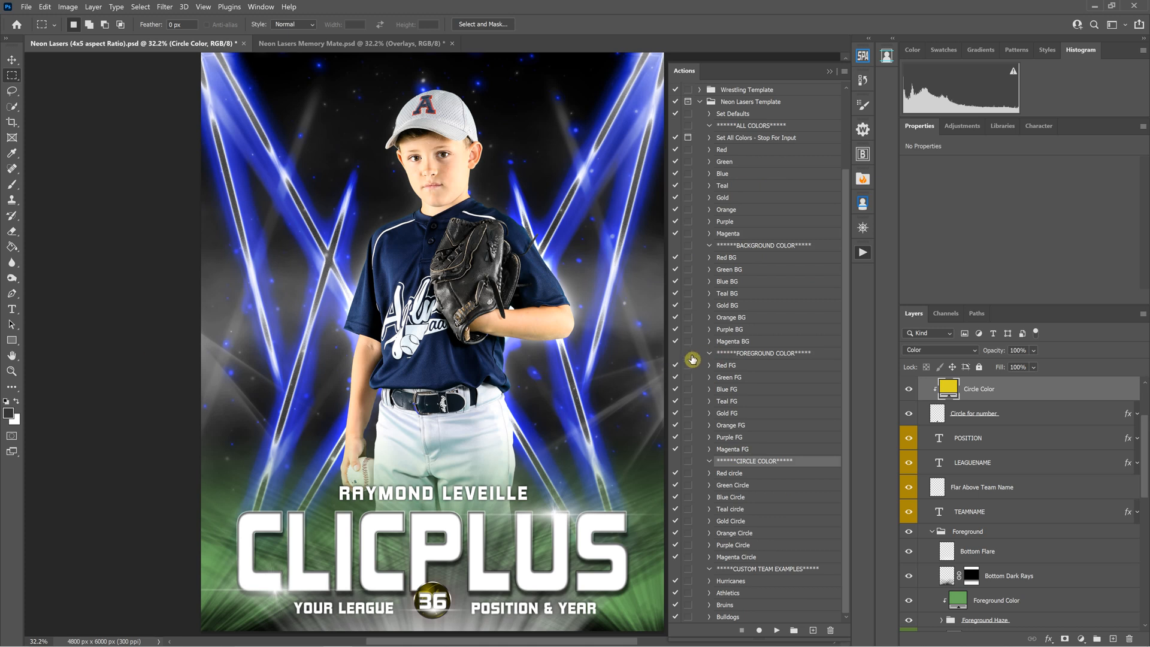
click(709, 281)
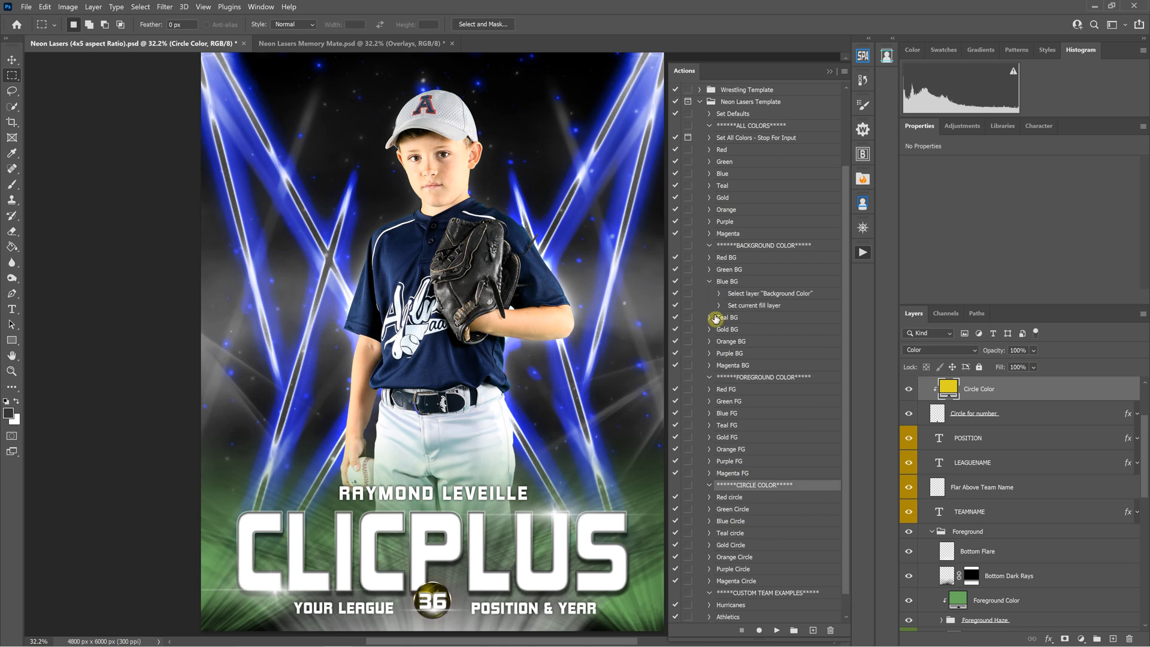
click(711, 318)
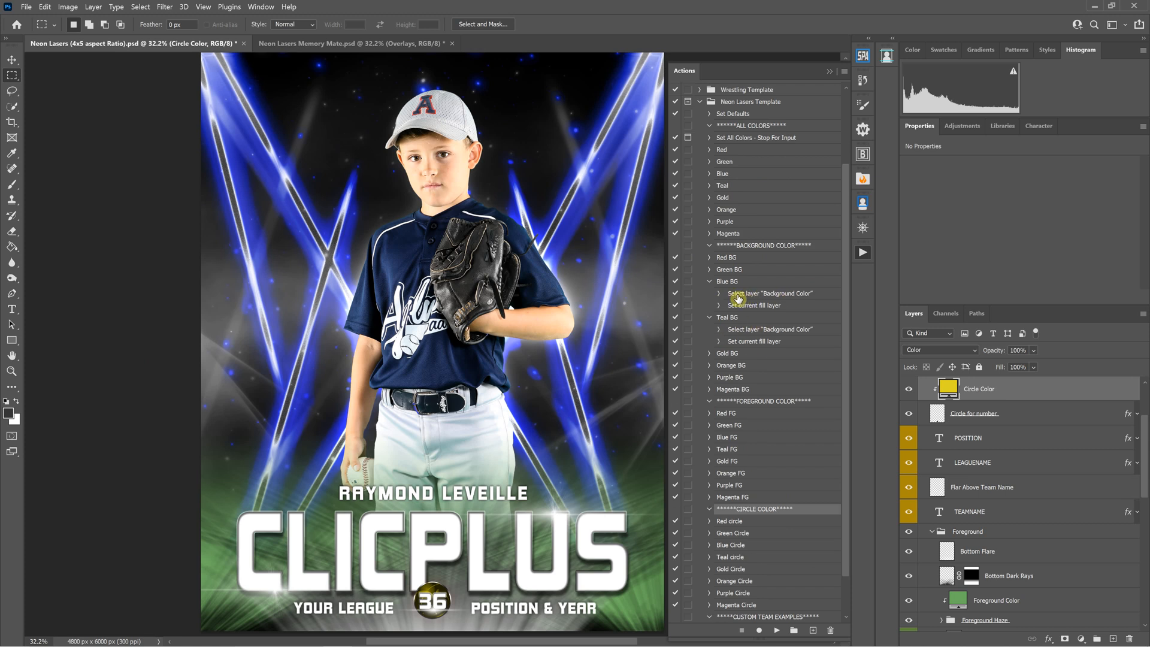
click(739, 299)
click(778, 630)
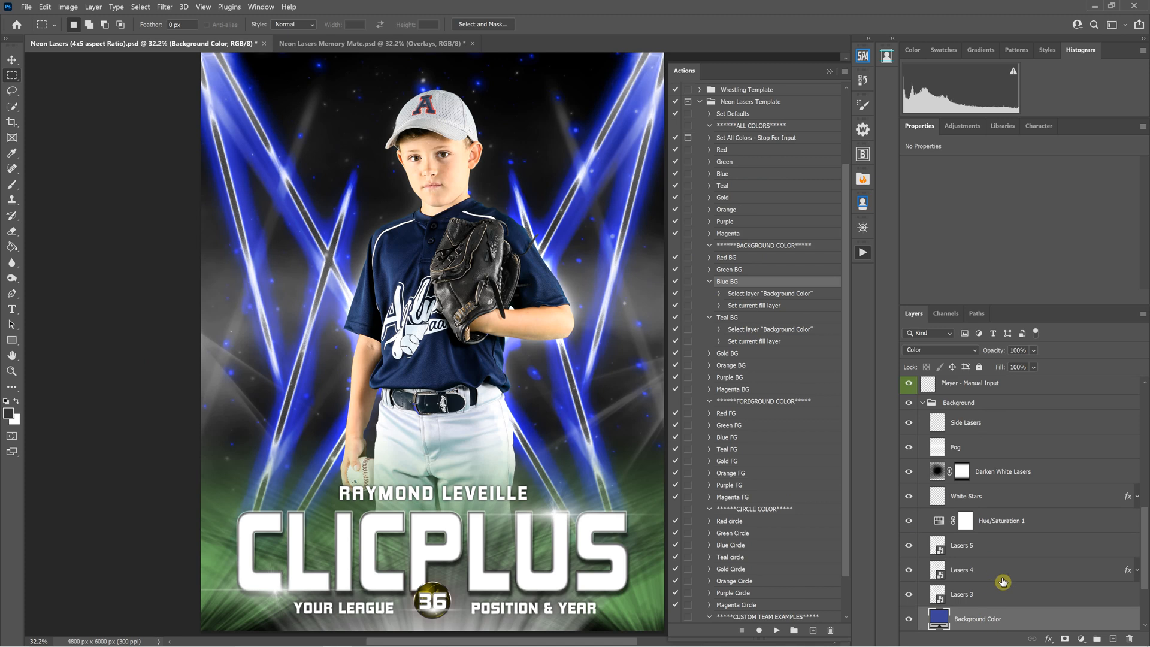
scroll(1003, 582, down, 3)
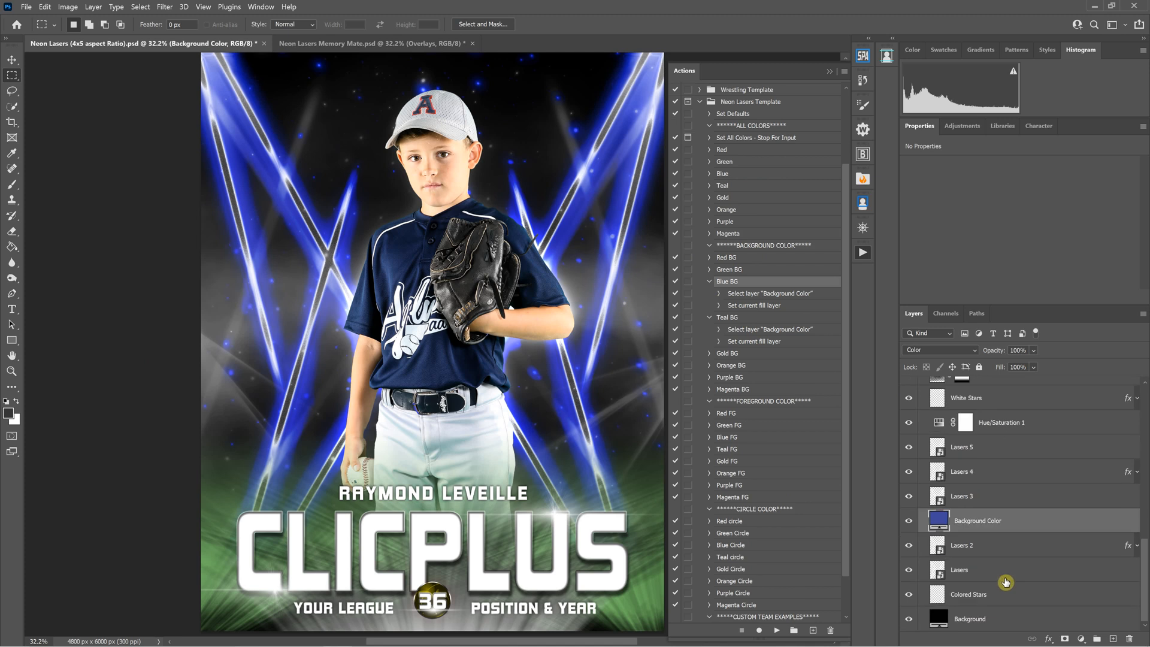
Step: Open the fill color recorded in Blue BG, accept it as is, and collapse the Blue BG and Teal BG actions
double_click(751, 306)
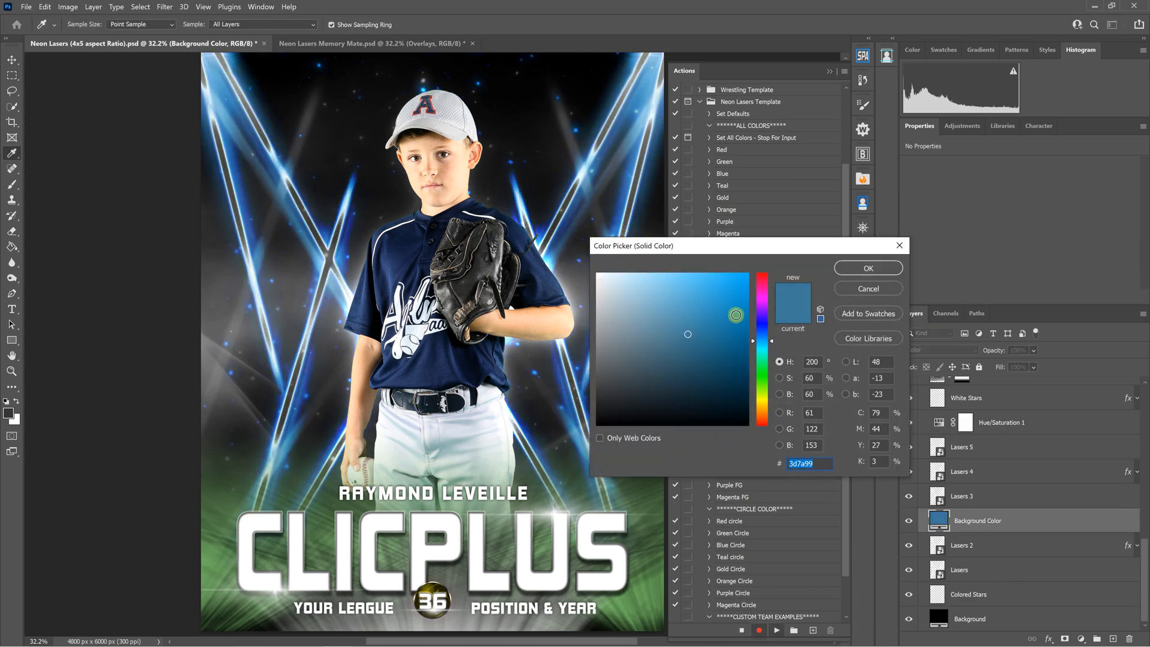
click(861, 271)
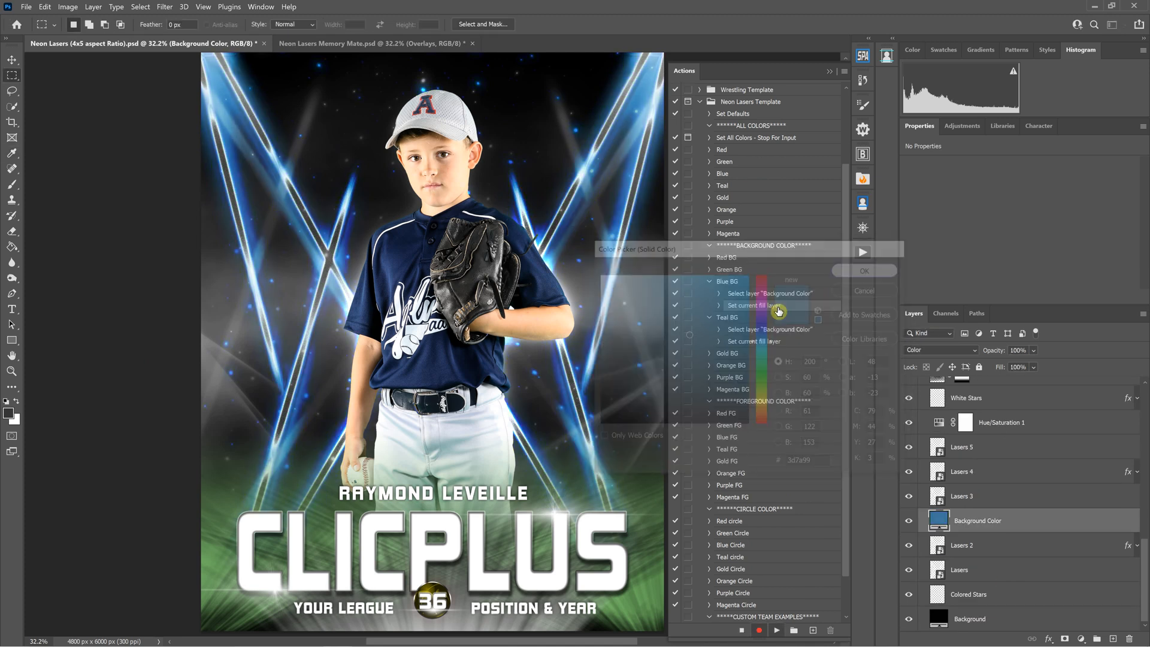
click(709, 282)
click(709, 294)
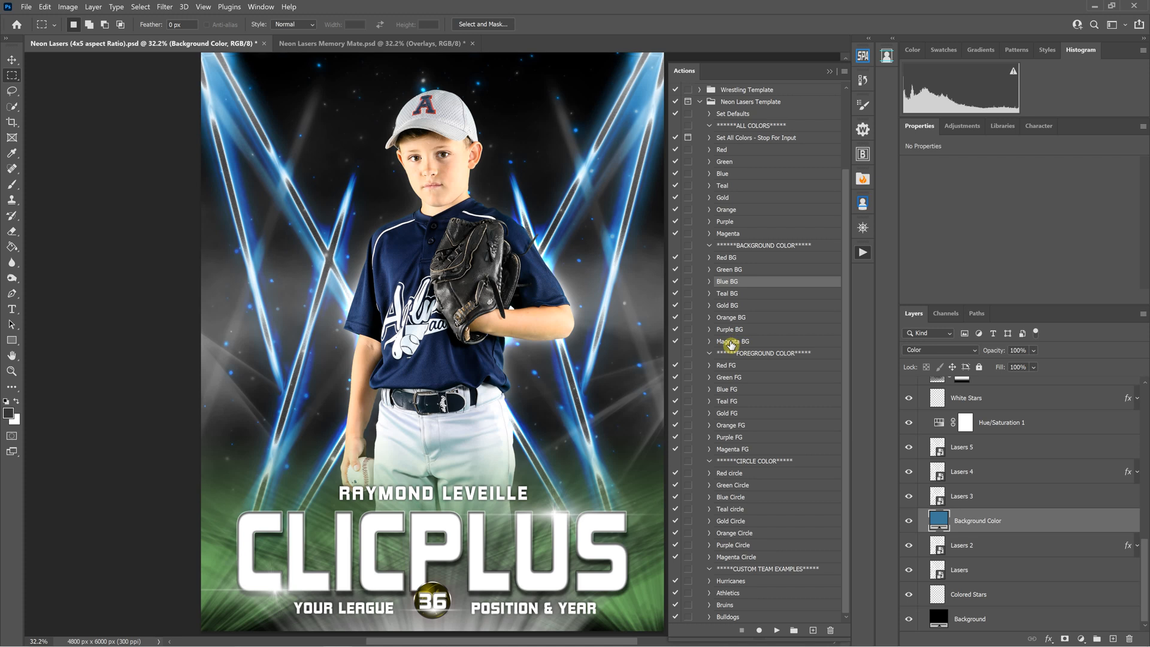
Step: Duplicate the Magenta BG action, rename the copy New BG, and expand its commands
click(731, 345)
click(844, 72)
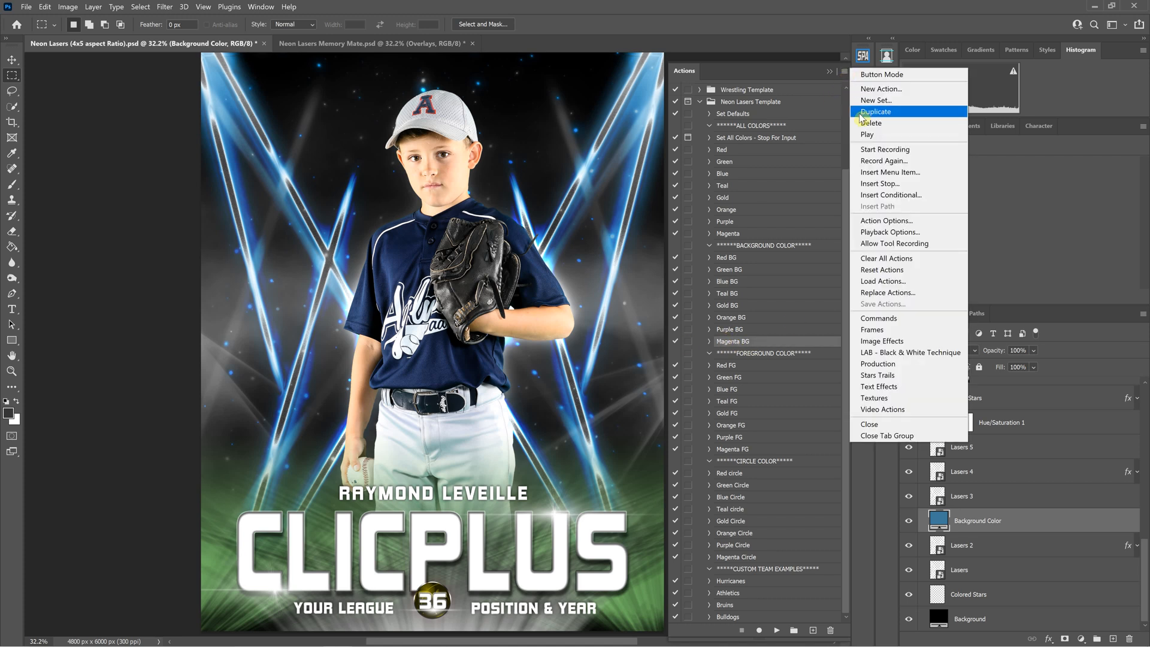
click(863, 112)
double_click(746, 355)
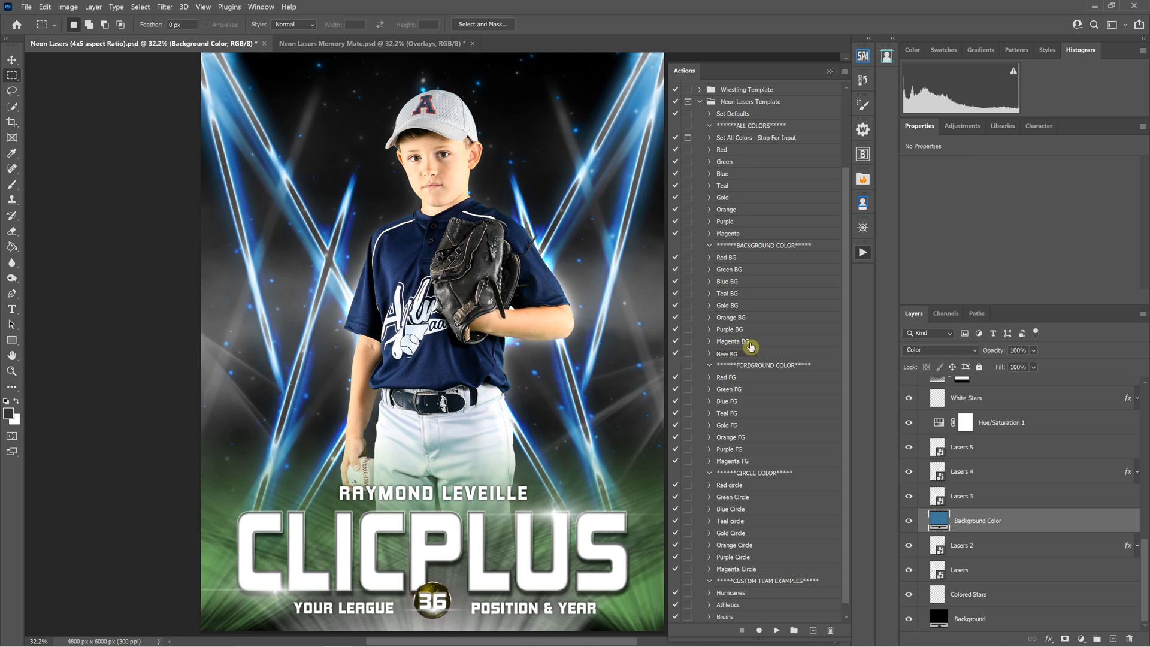
key(Return)
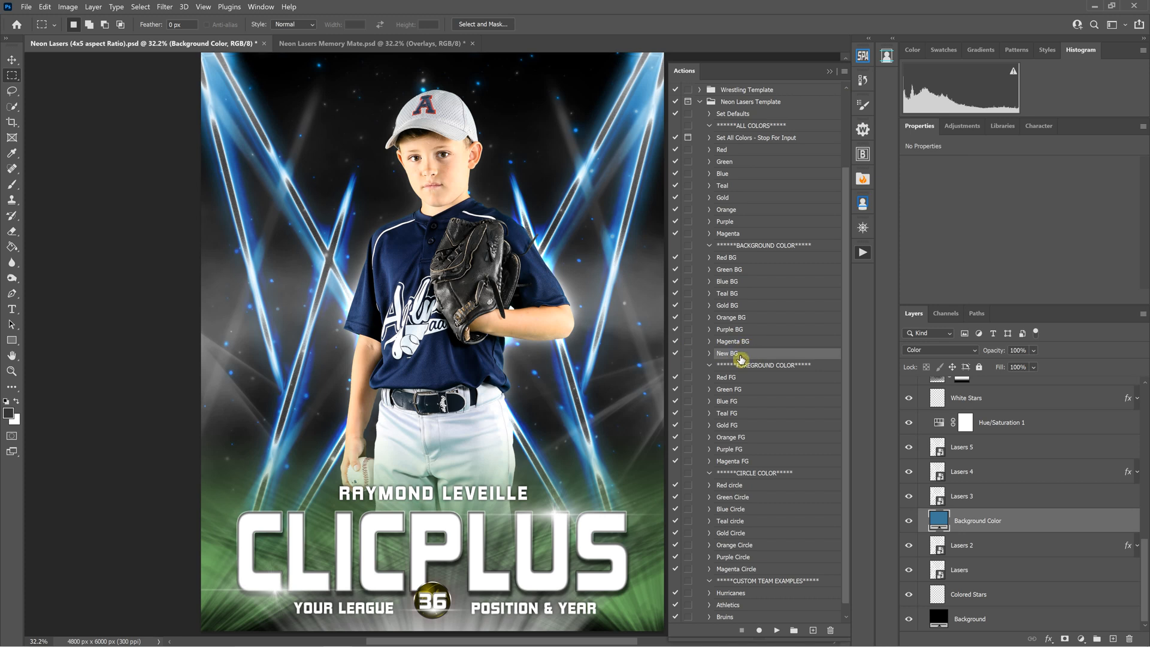
click(710, 354)
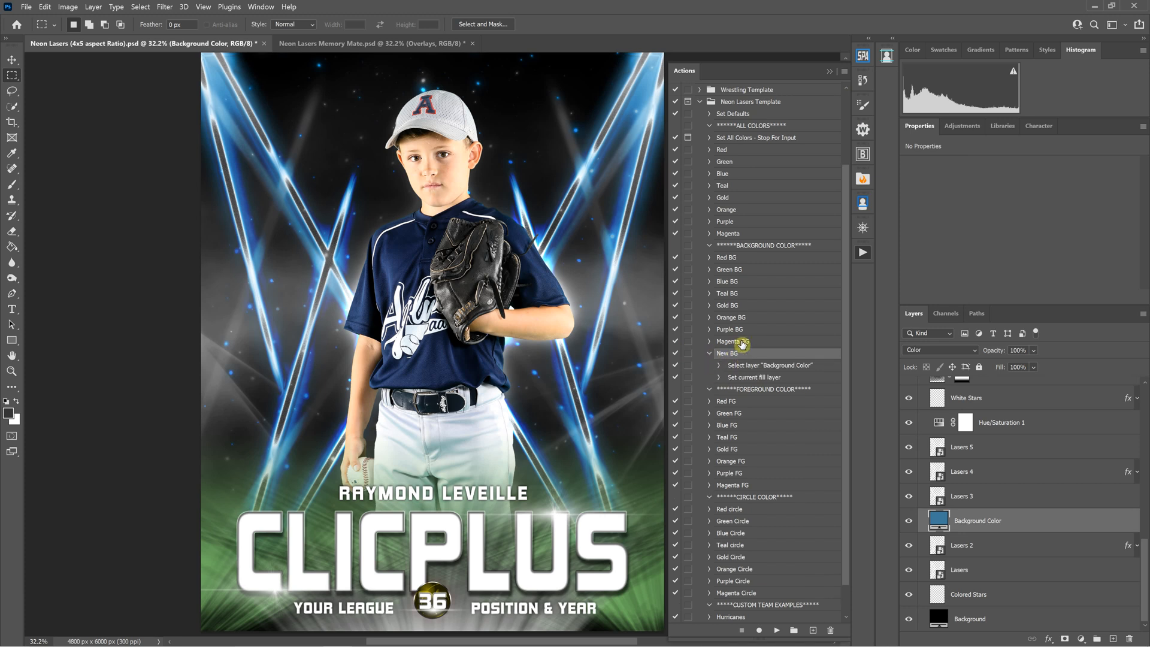
Step: Select the Lasers 5 layer, then run New BG's layer selection command to target the Background Color layer
click(984, 449)
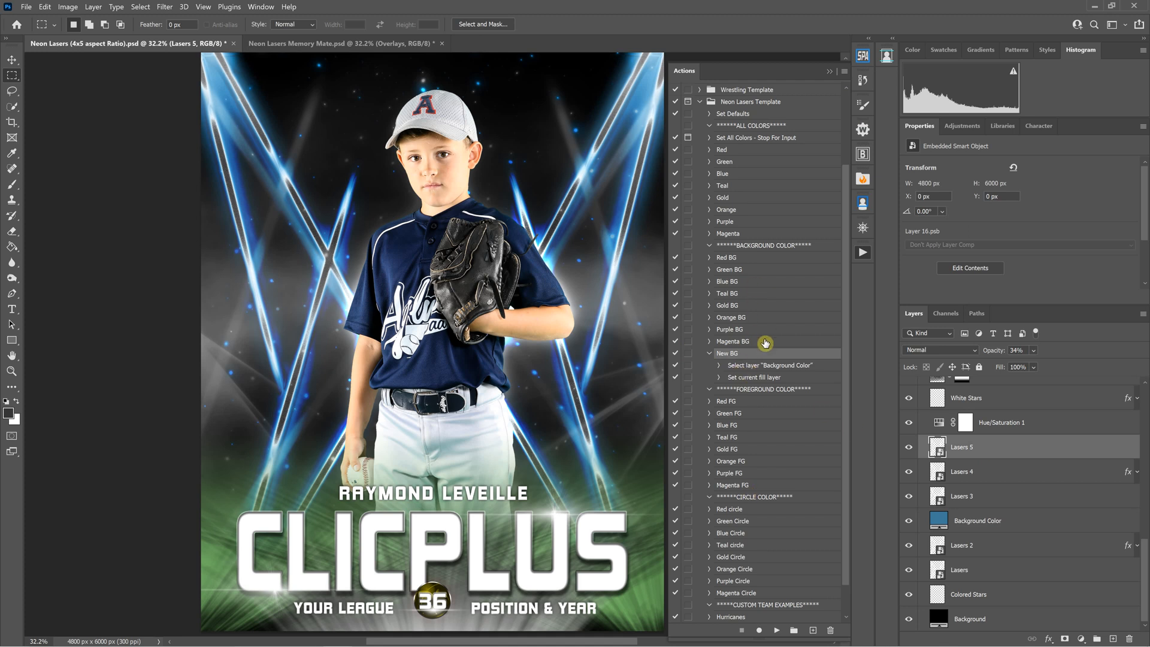
click(743, 368)
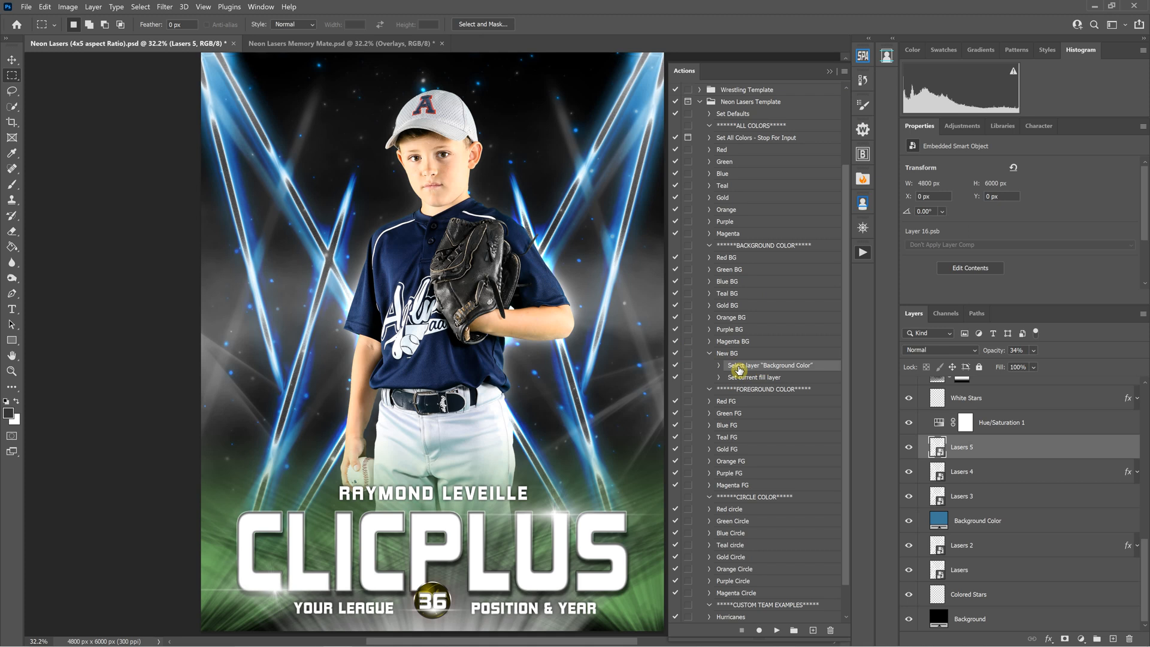
double_click(739, 370)
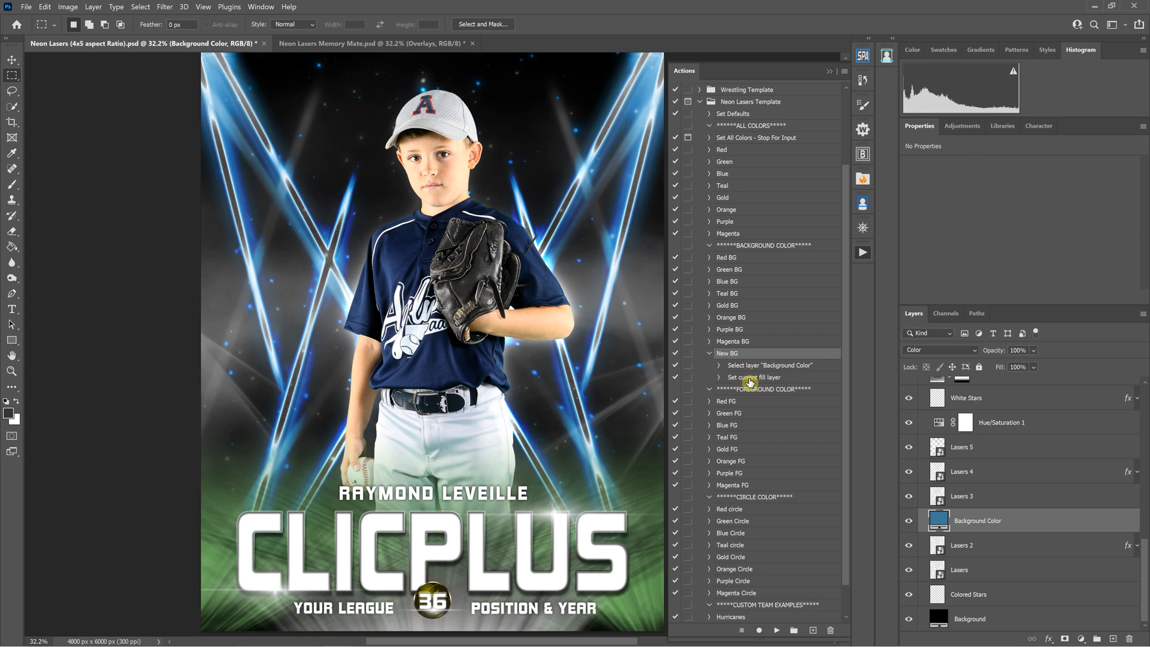
Step: Open the fill color command in New BG for editing and pick the gold shade d6ab37
click(726, 380)
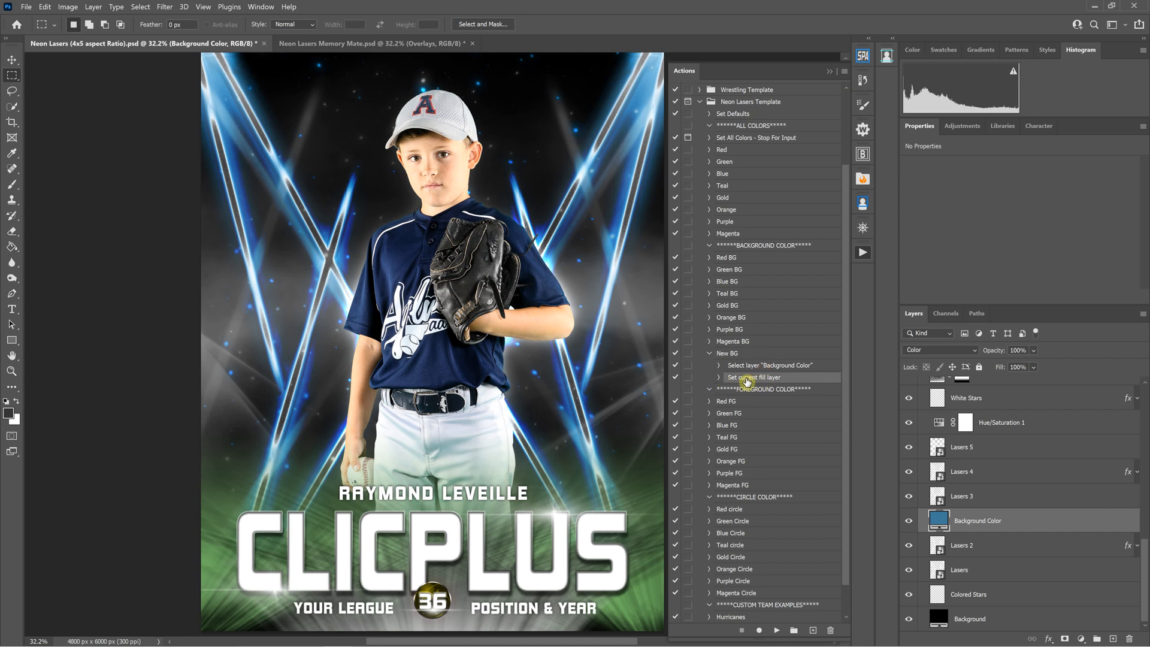
double_click(746, 379)
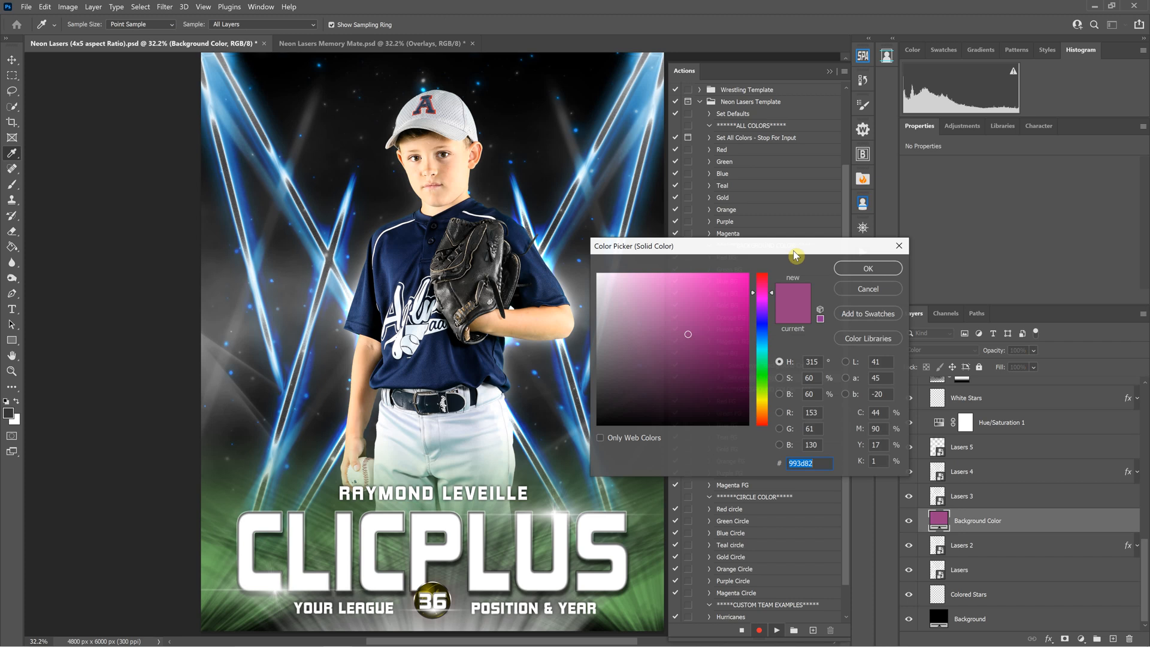
drag(796, 256, 742, 137)
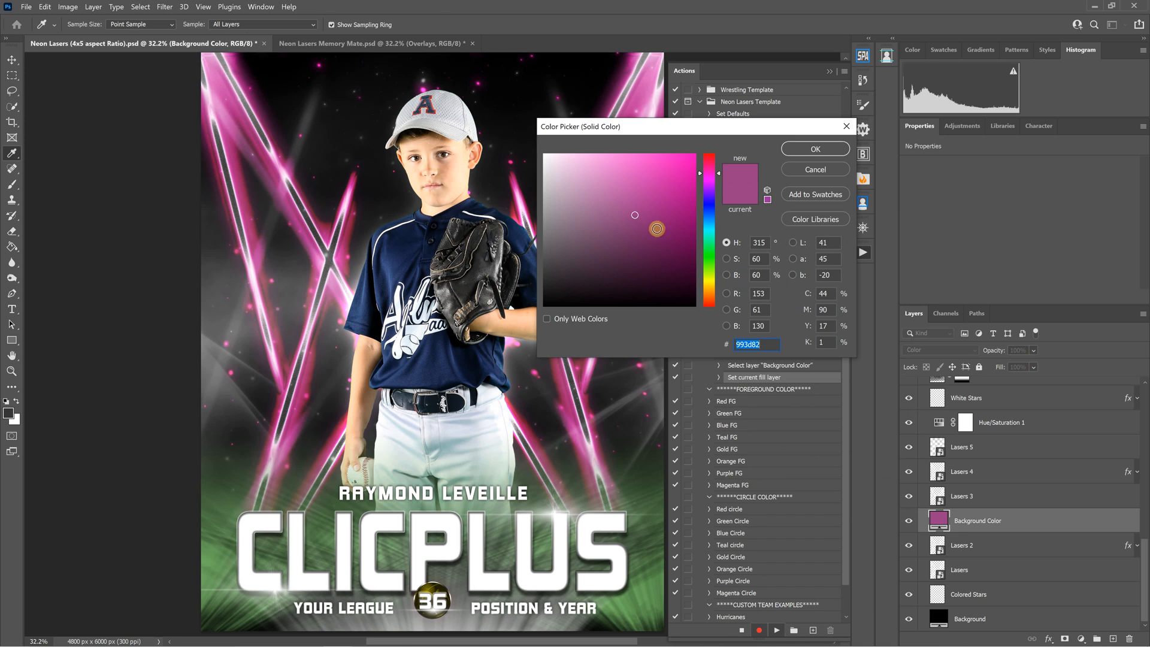
click(711, 286)
drag(712, 288, 712, 289)
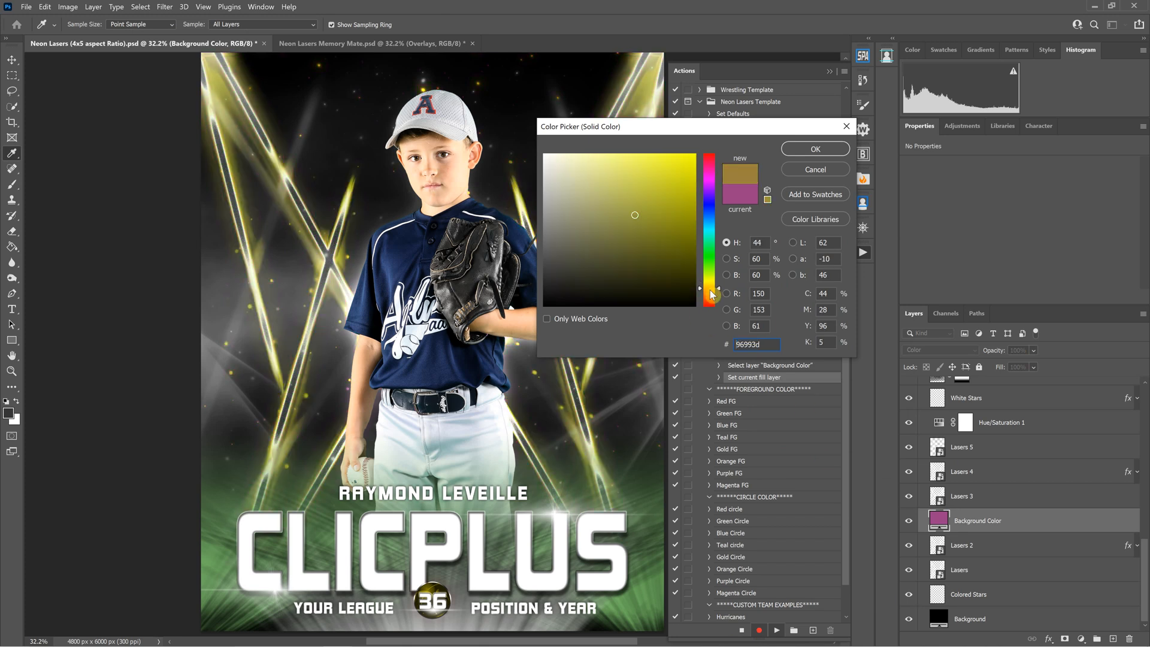
click(657, 178)
click(764, 242)
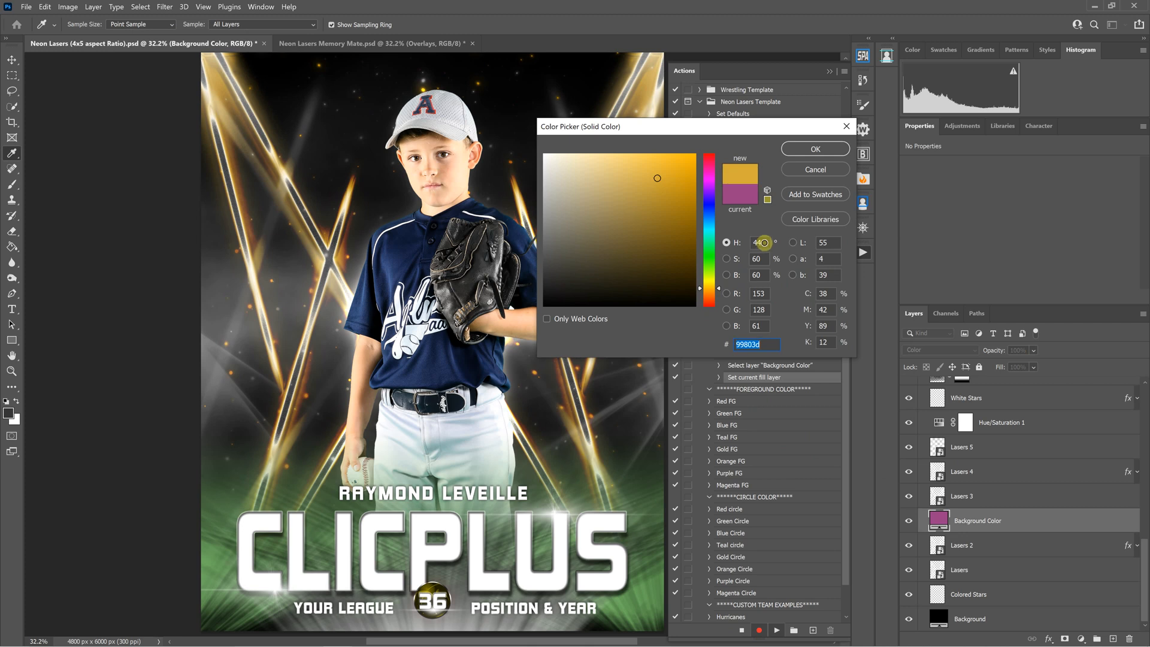
click(692, 170)
Step: Set New BG's fill hue to 60 and choose the fully saturated yellow ffff00
click(759, 242)
click(724, 242)
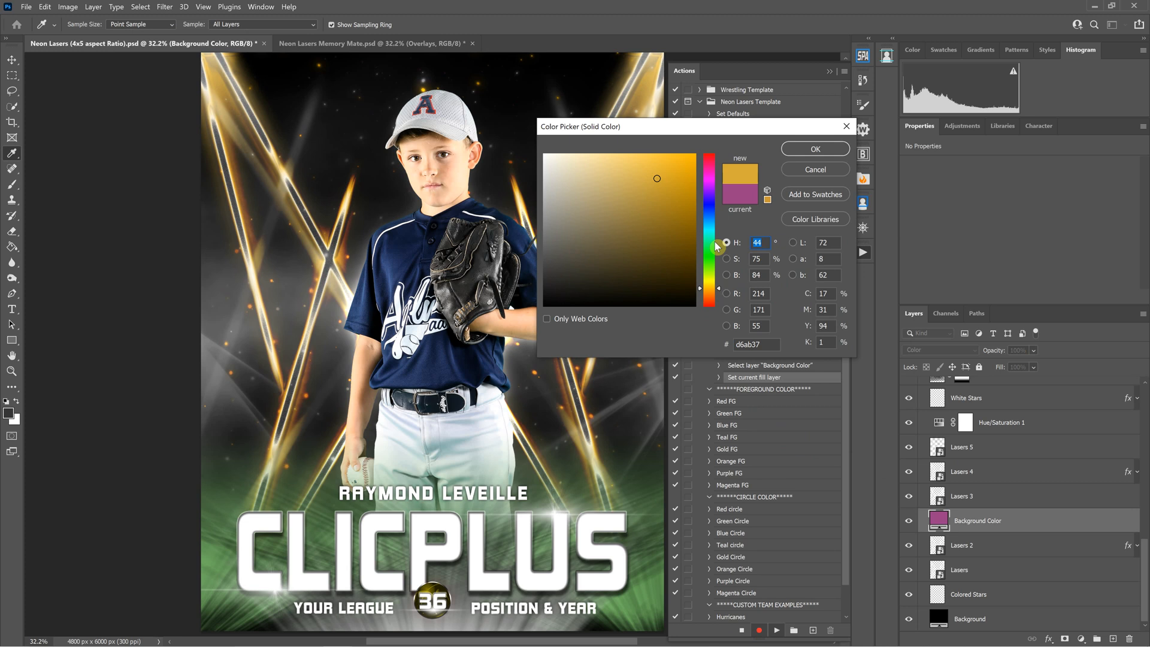
text(6)
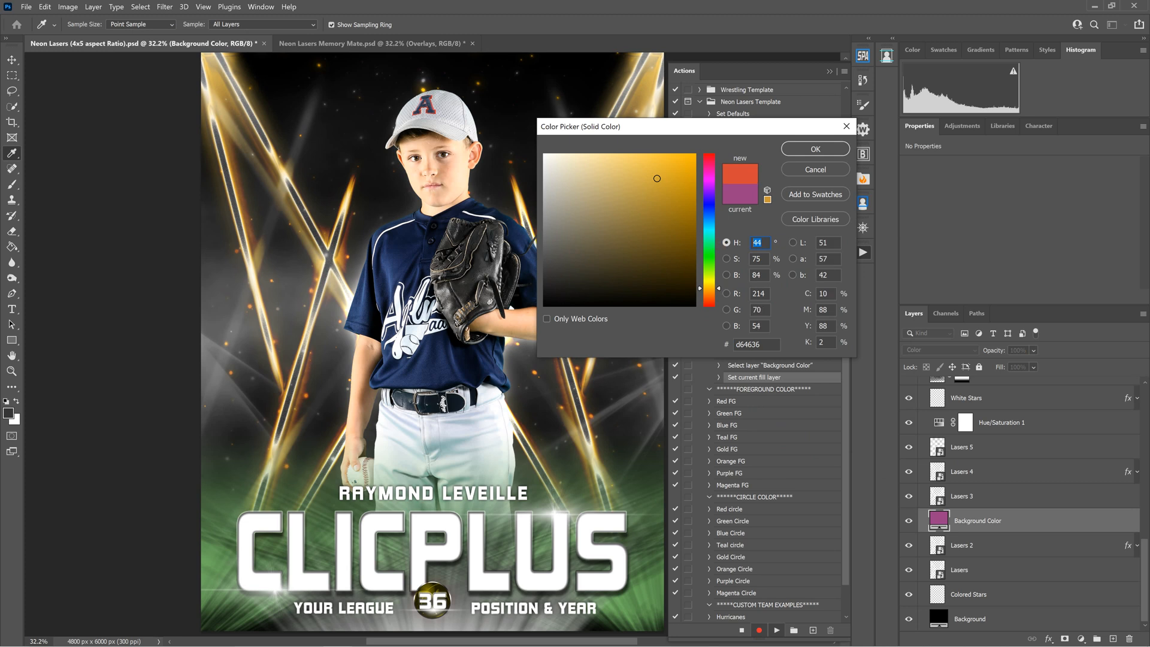
text(0)
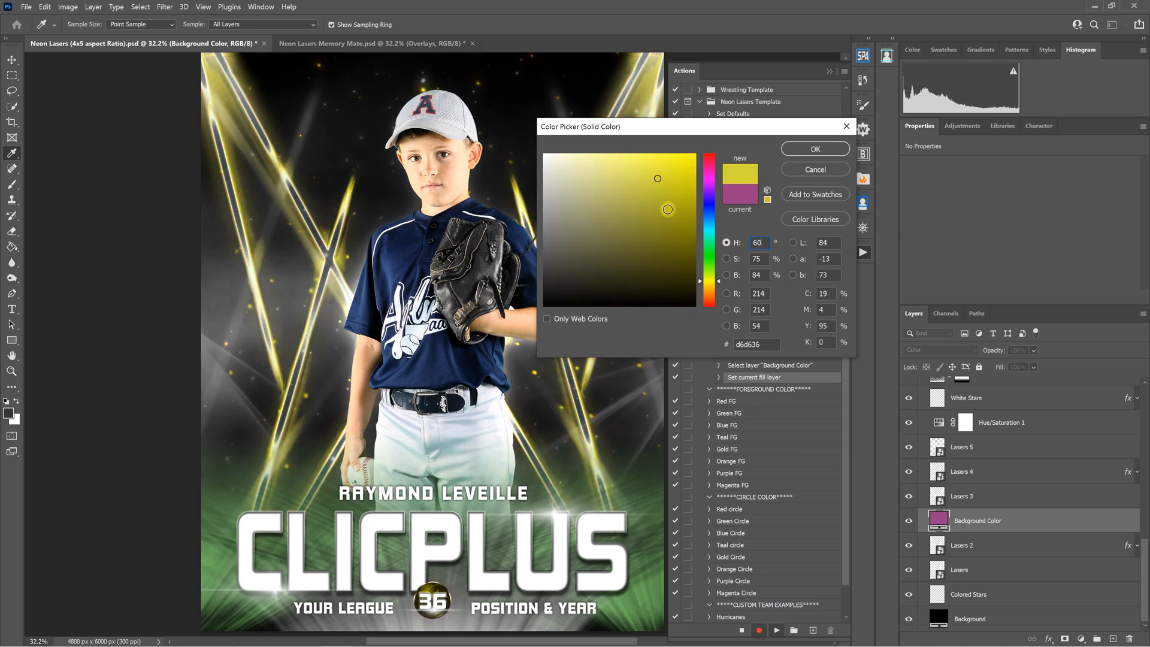
mouse_move(678, 170)
mouse_down()
mouse_move(702, 146)
mouse_move(672, 185)
mouse_move(696, 154)
mouse_up()
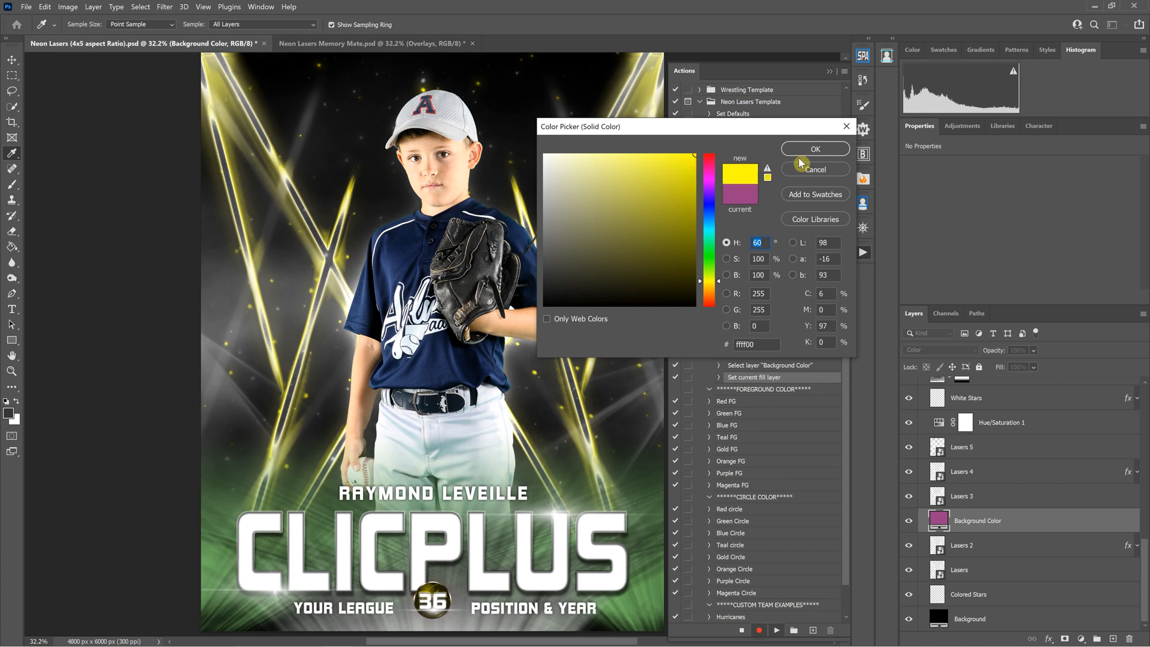
click(815, 149)
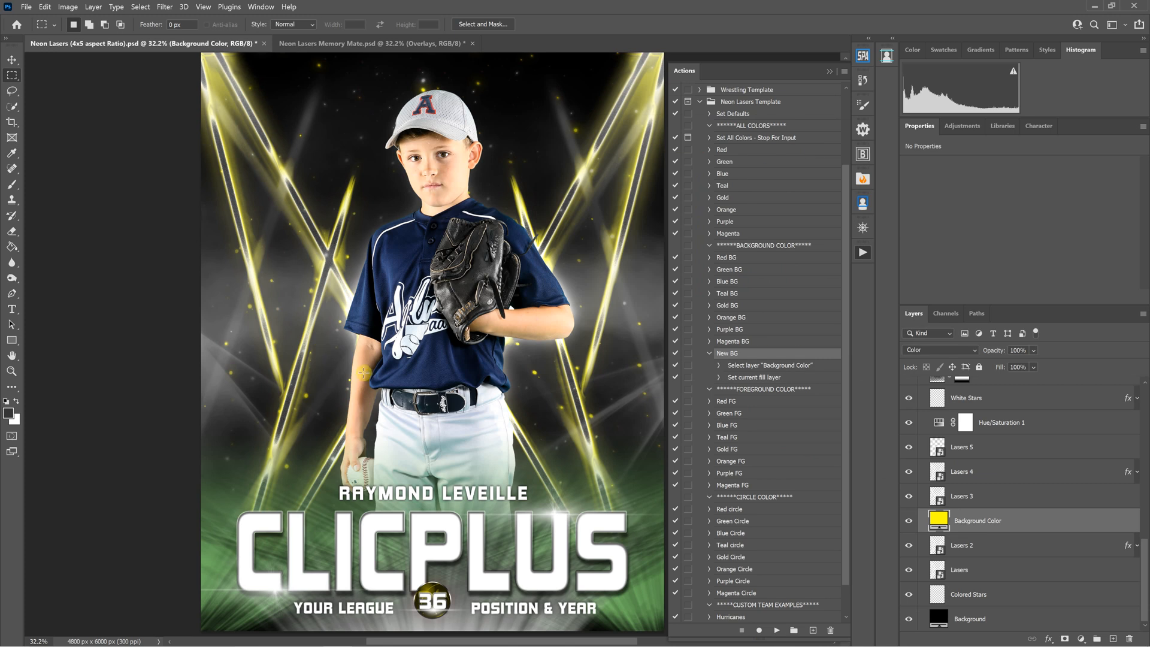
Step: Select the Lasers 2 layer and play the Red BG action to recolor the background red
click(719, 379)
click(719, 379)
click(978, 546)
click(731, 258)
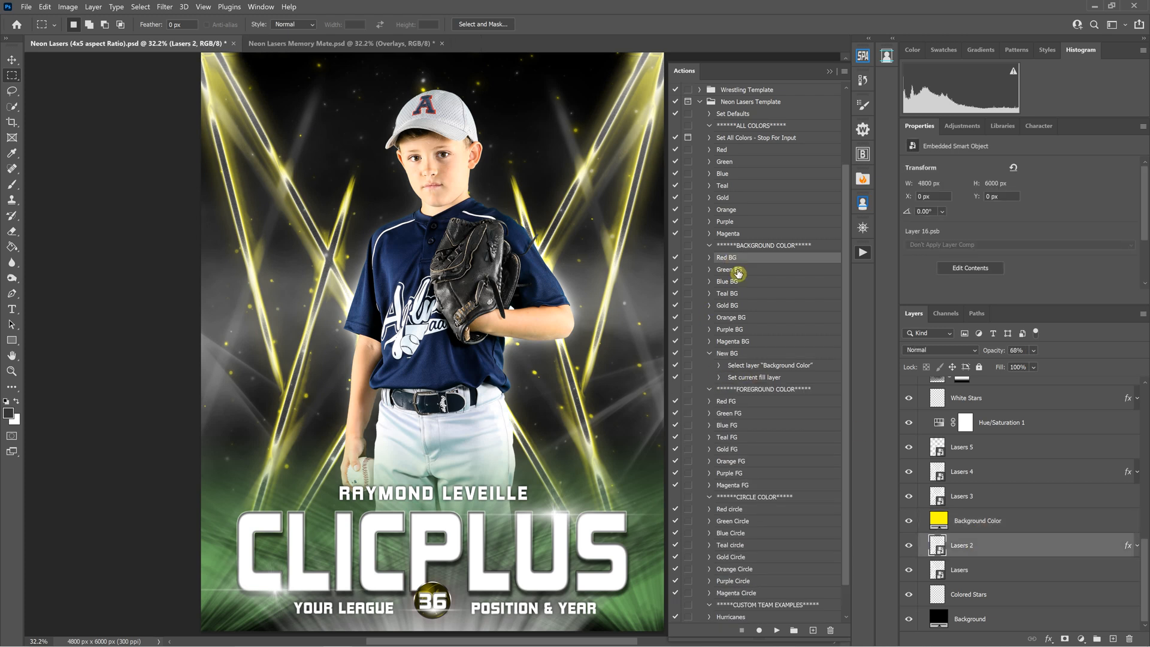
click(776, 630)
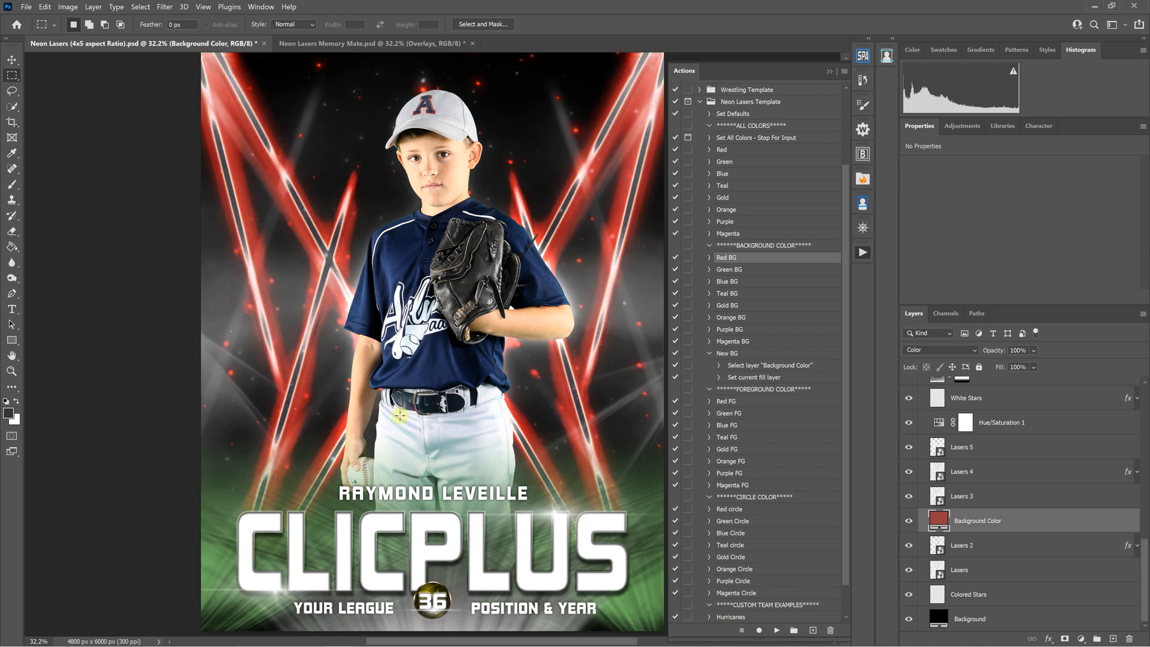
Step: Play the New BG action to recolor the background yellow, and collapse its commands
click(732, 354)
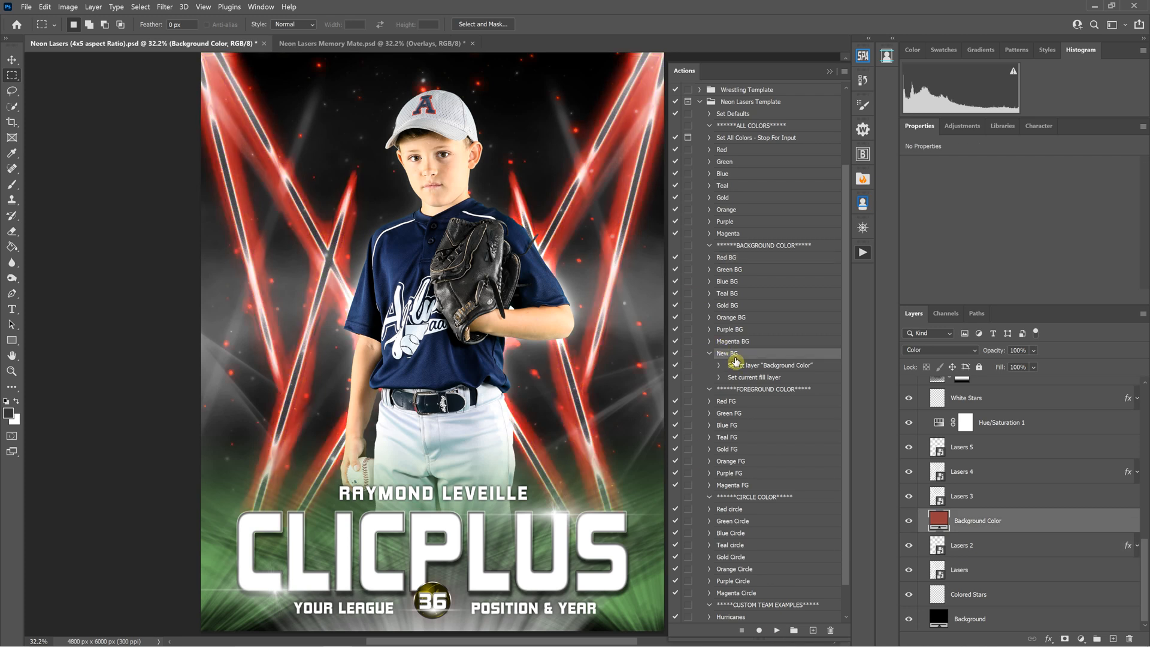
click(779, 632)
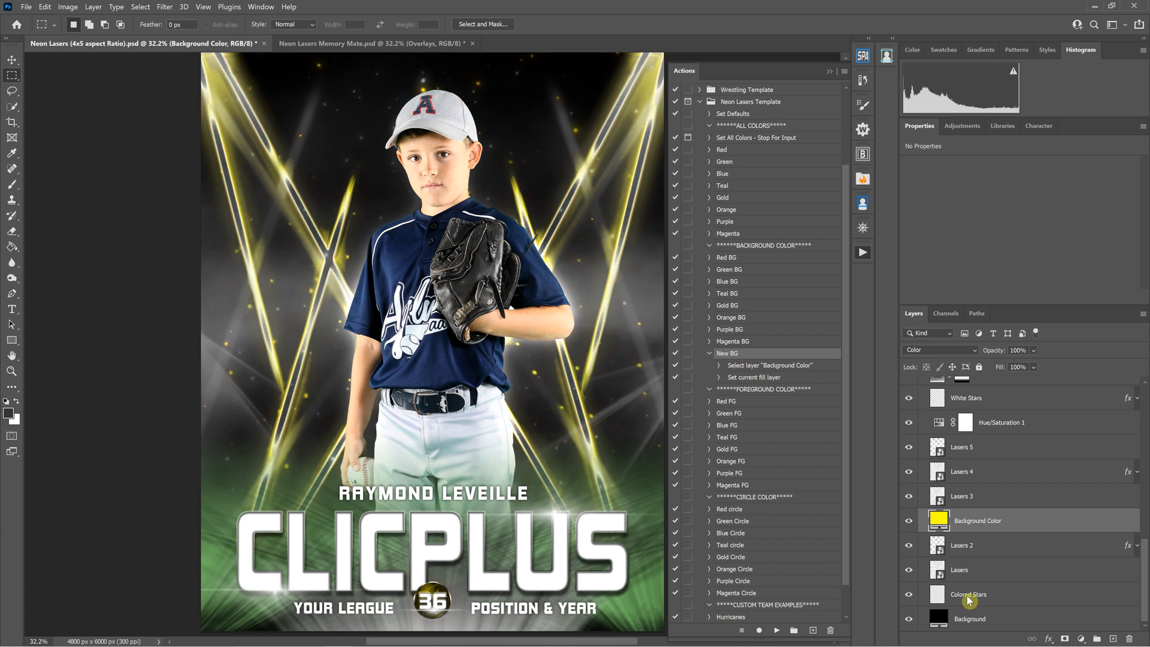
click(710, 354)
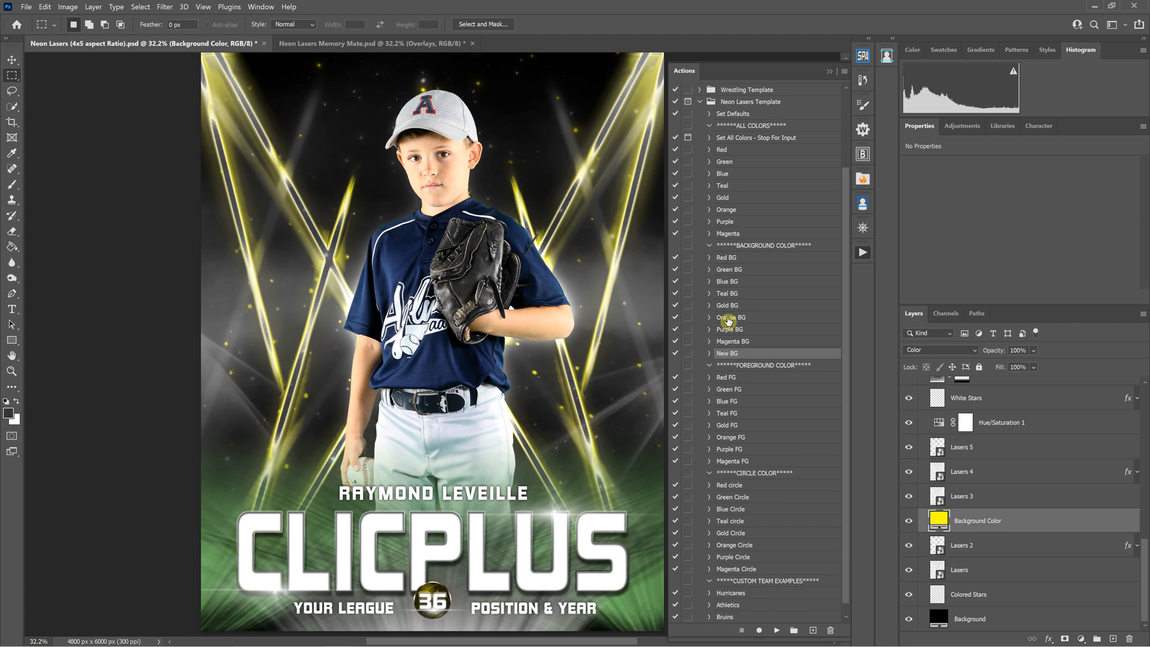
Step: Change the fill color recorded in the Teal BG action to the dark purple 230526
click(726, 296)
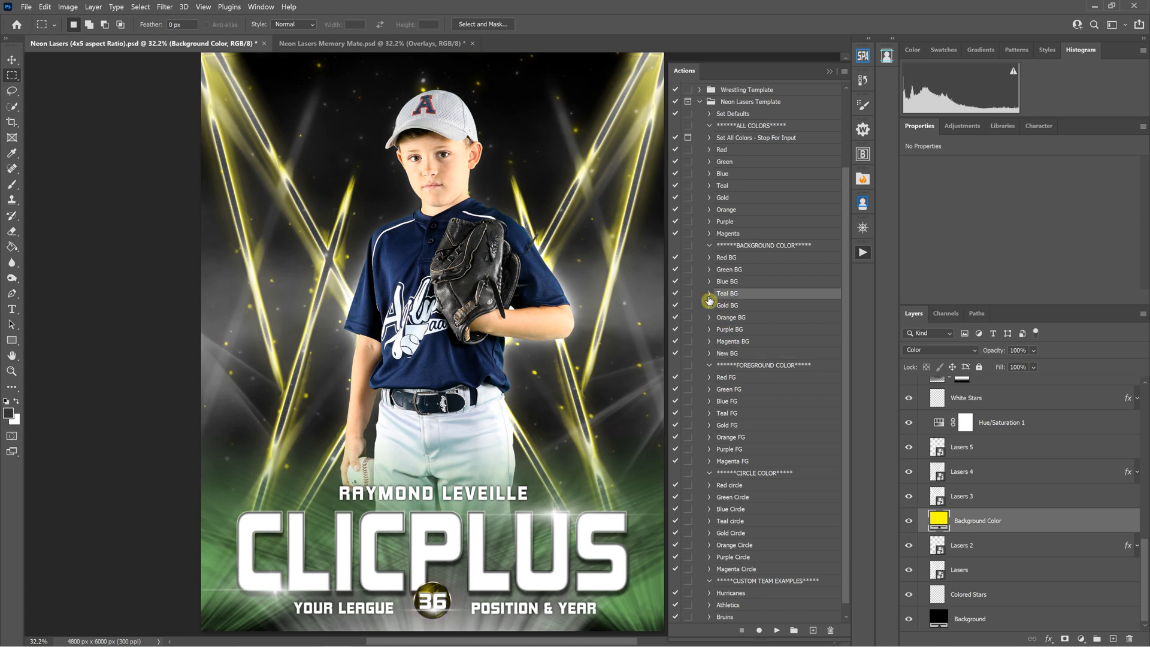
click(710, 295)
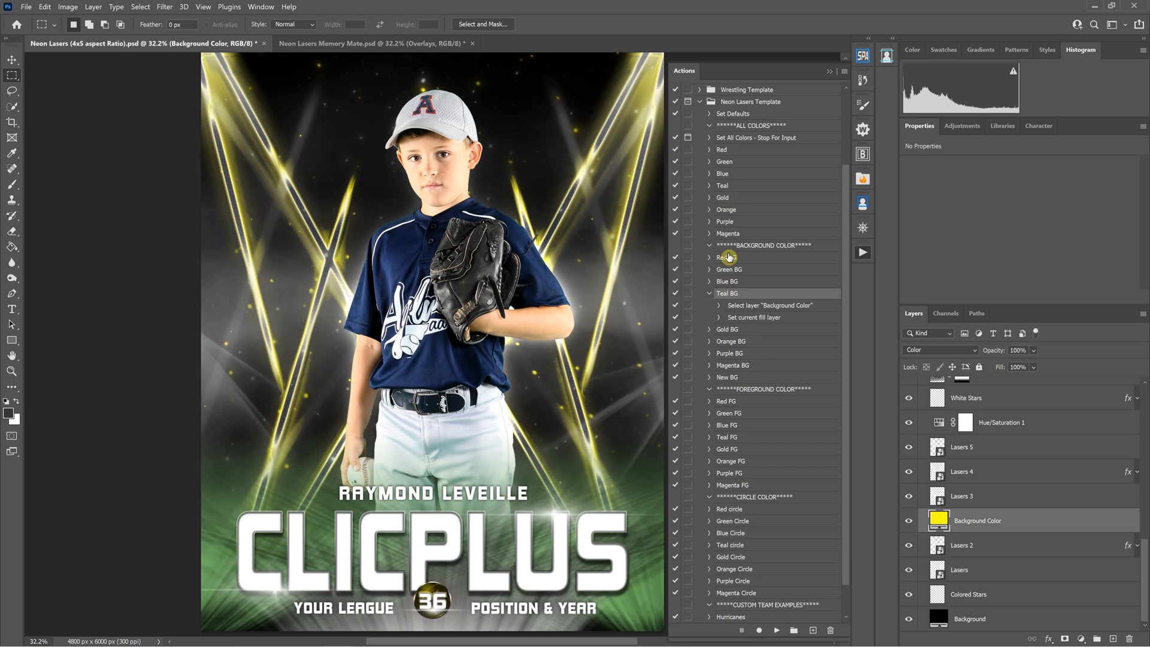
click(777, 318)
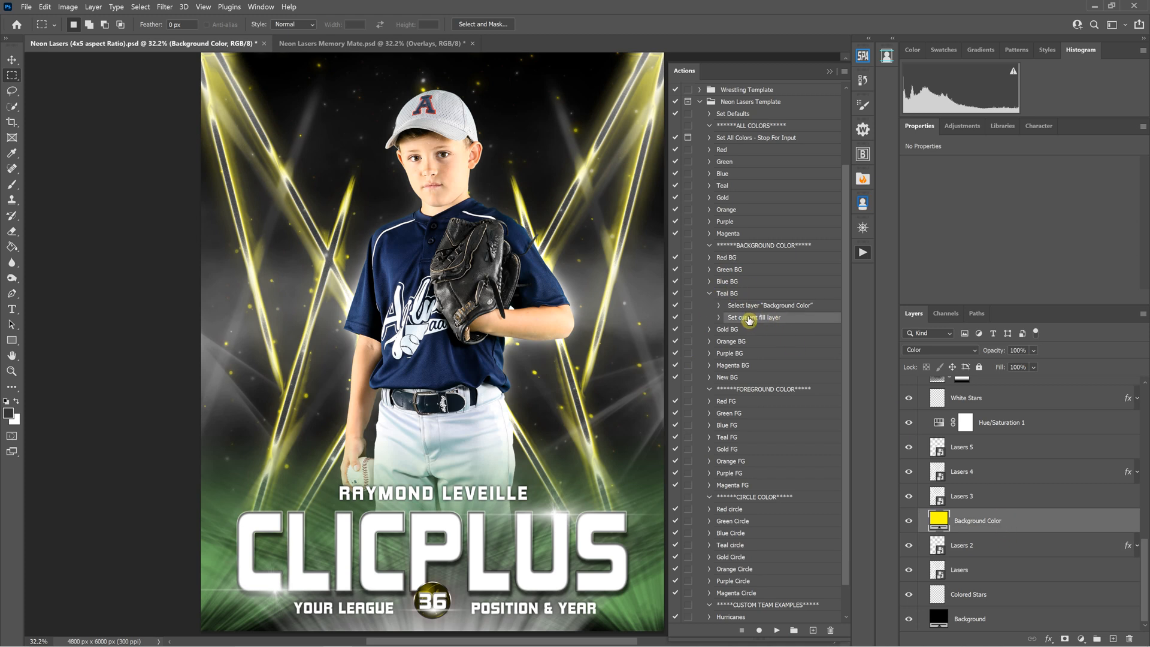
double_click(750, 318)
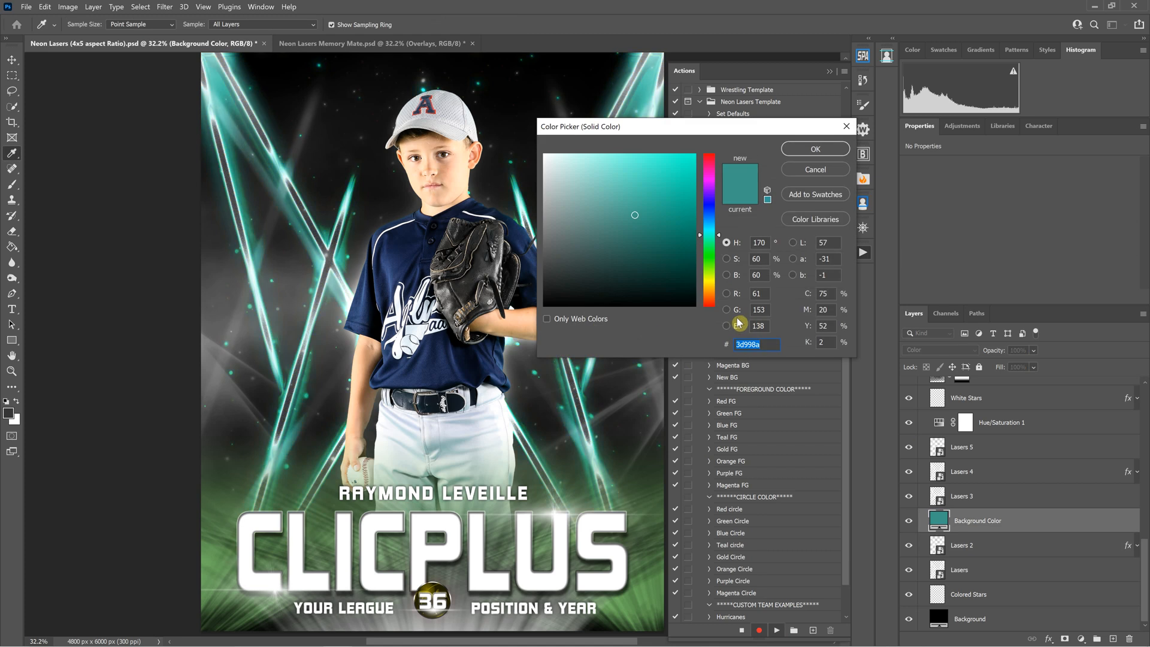
click(677, 283)
drag(680, 287, 714, 190)
click(712, 184)
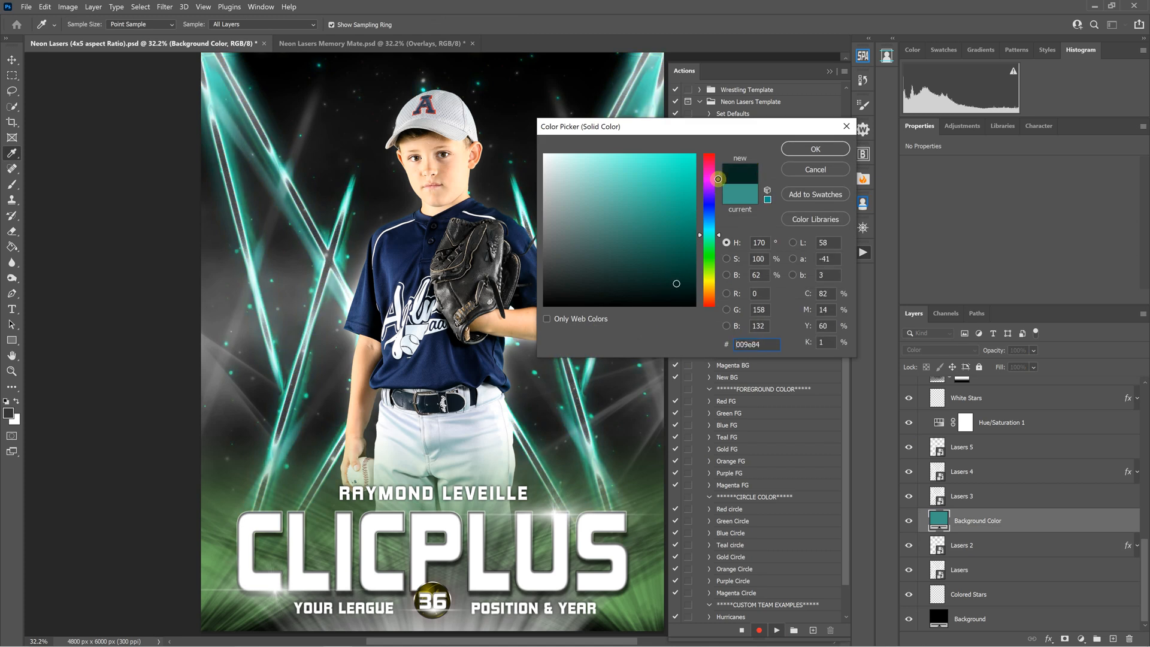
click(816, 149)
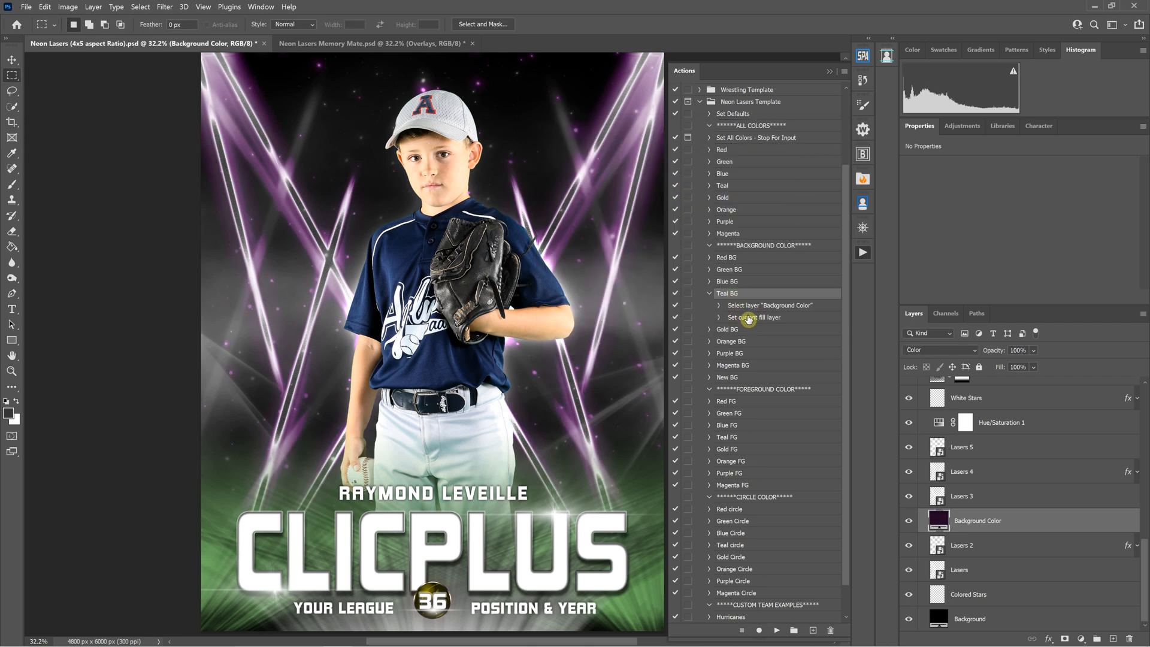
Step: Play the Blue BG action, followed by the edited Teal BG action, to test the background colors
click(749, 318)
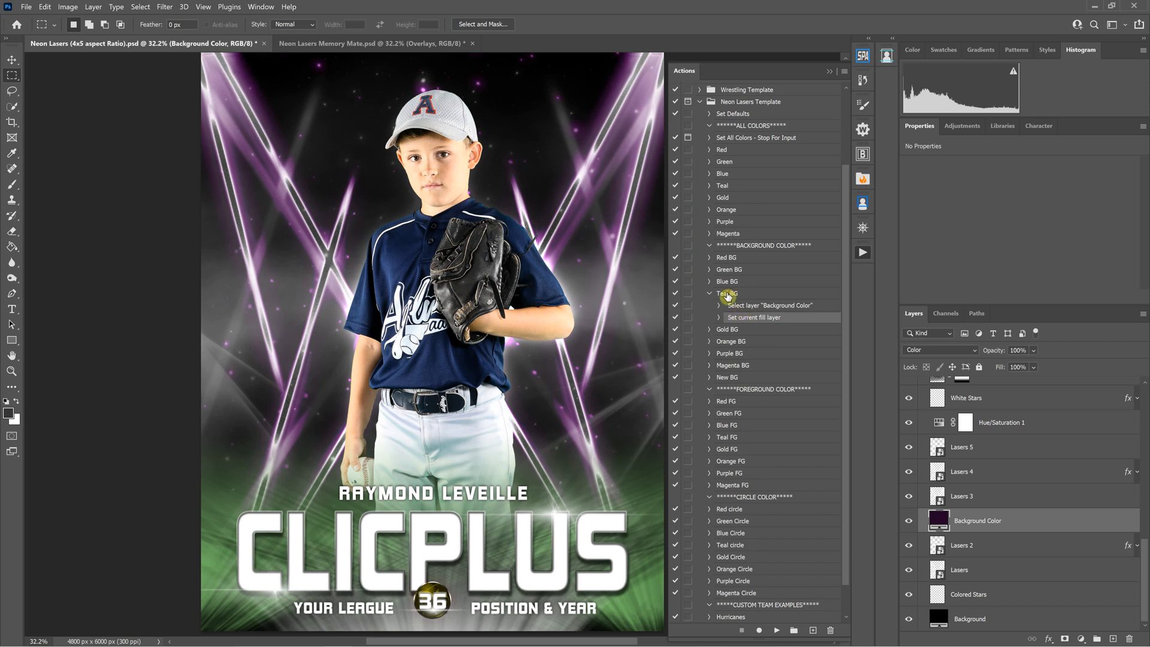
click(728, 283)
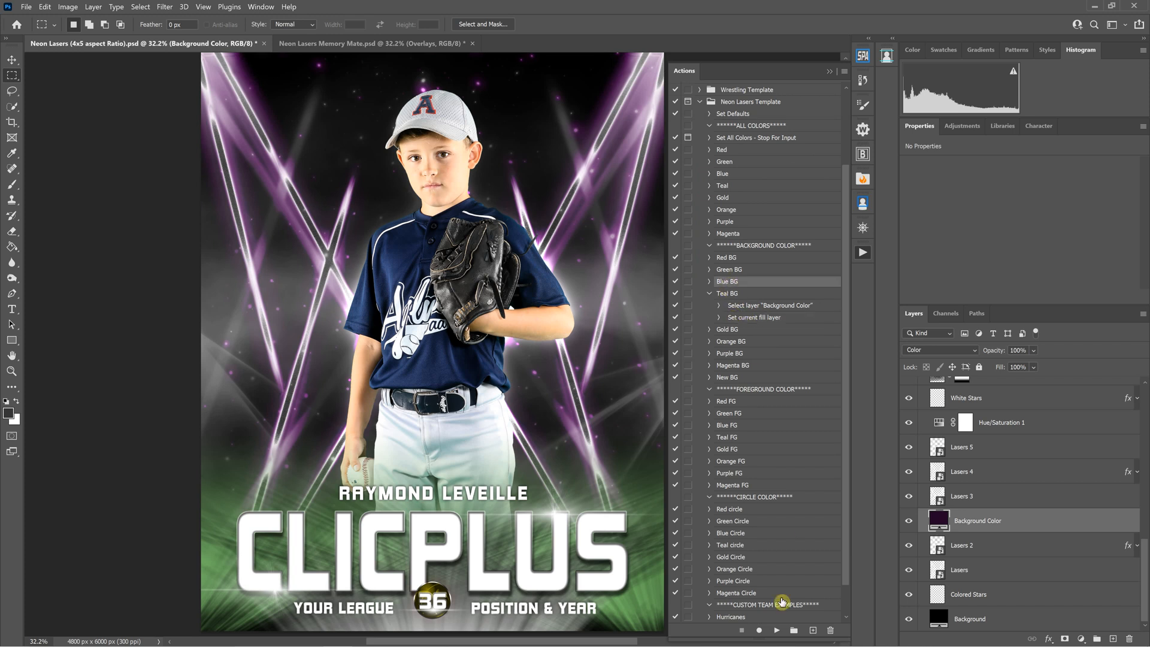
click(777, 631)
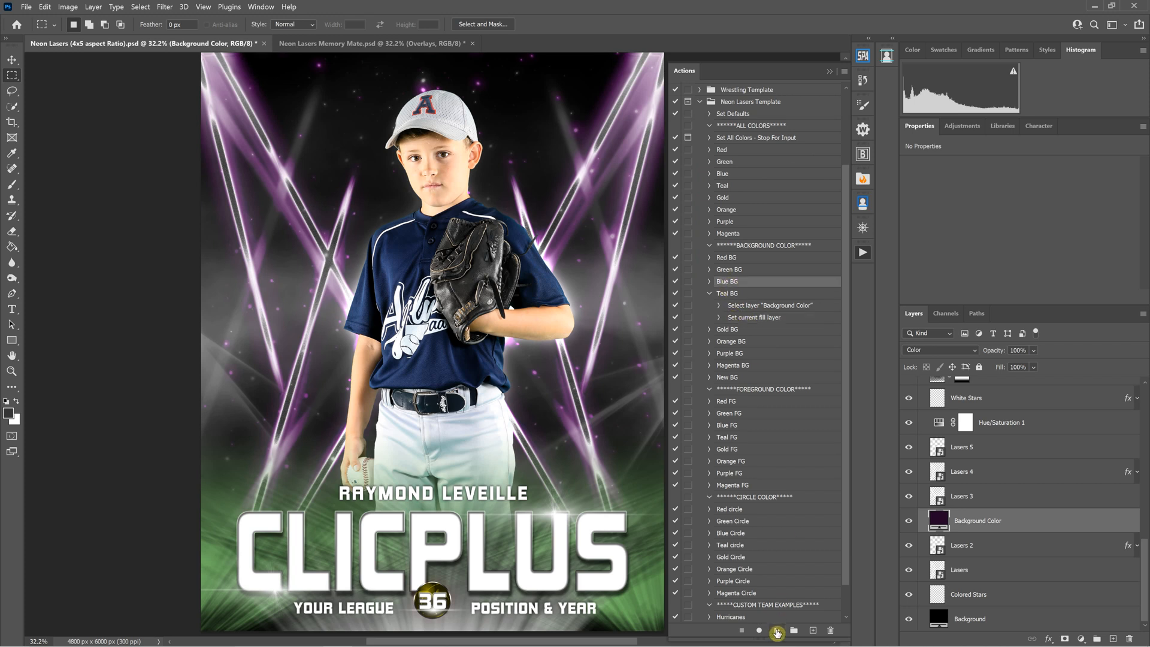
click(726, 295)
click(776, 631)
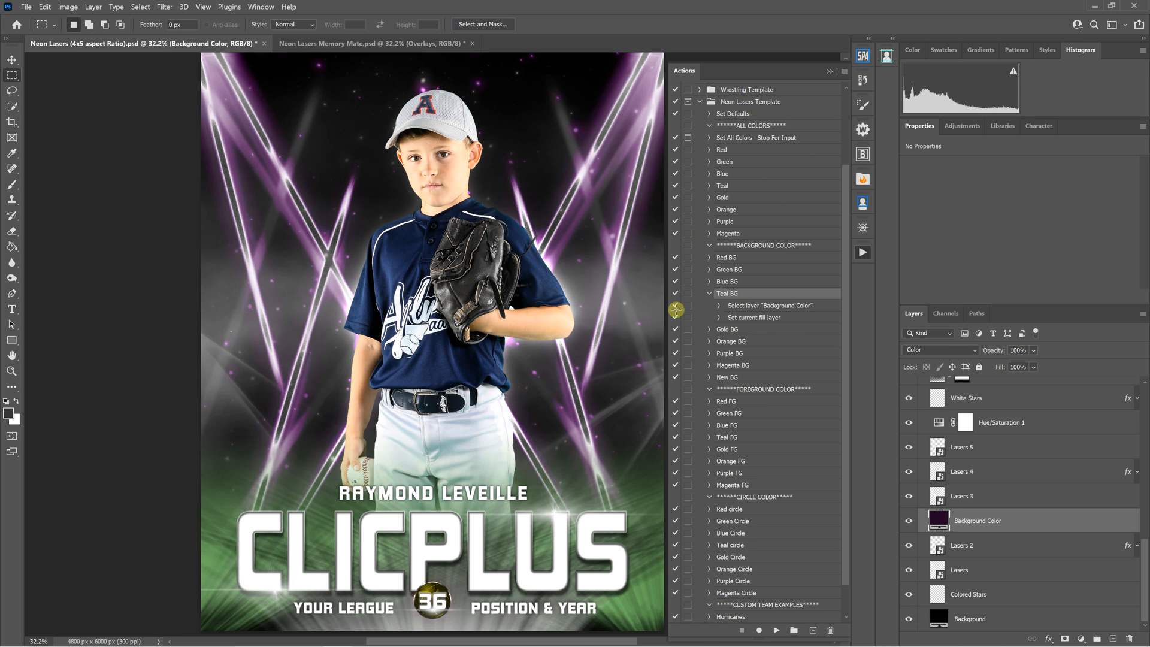
Step: Expand Gold BG's commands and check the fill color stored in the Teal BG action
click(709, 329)
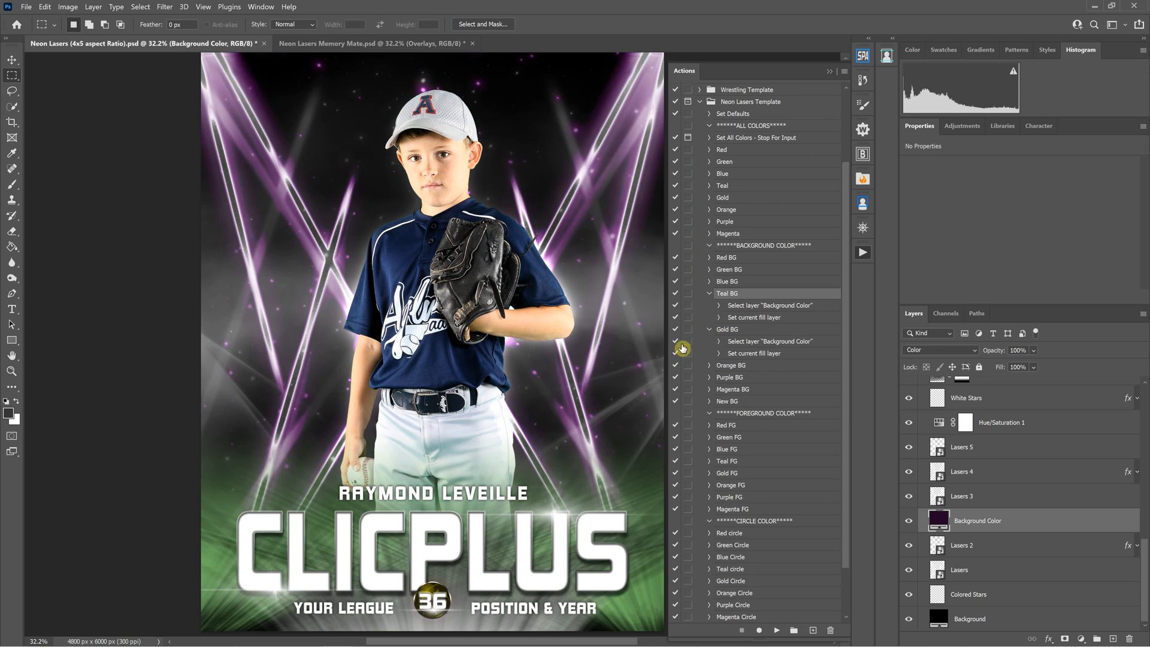
double_click(743, 318)
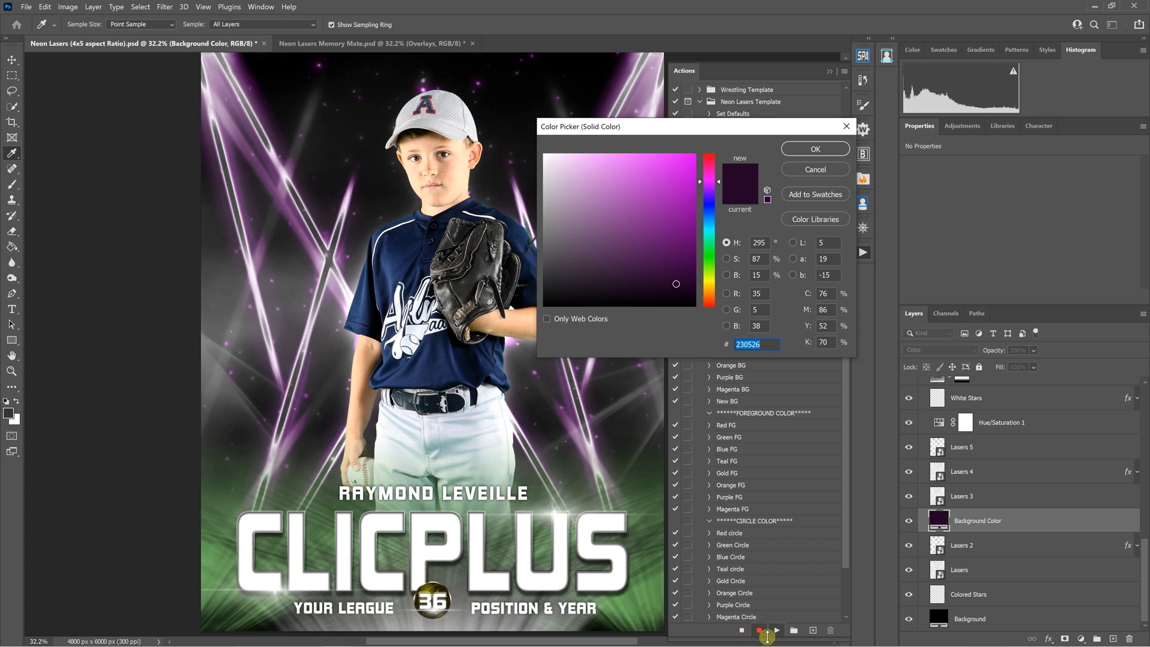
click(814, 150)
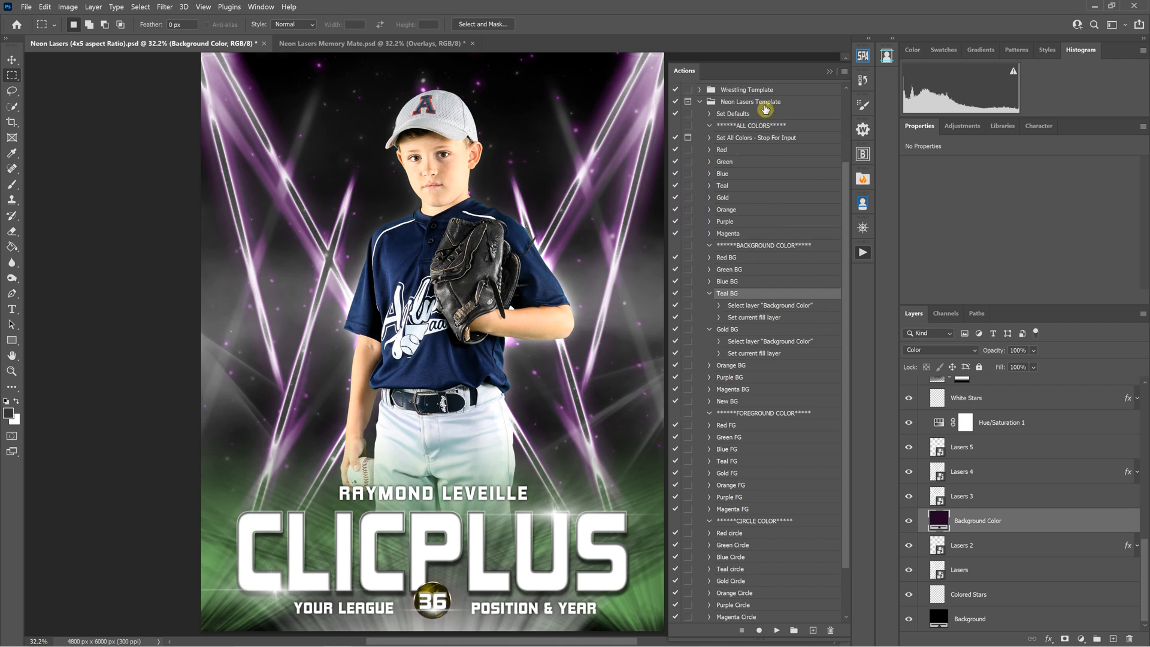
Step: Collapse the Neon Lasers Template action set and delete it
click(764, 106)
click(700, 101)
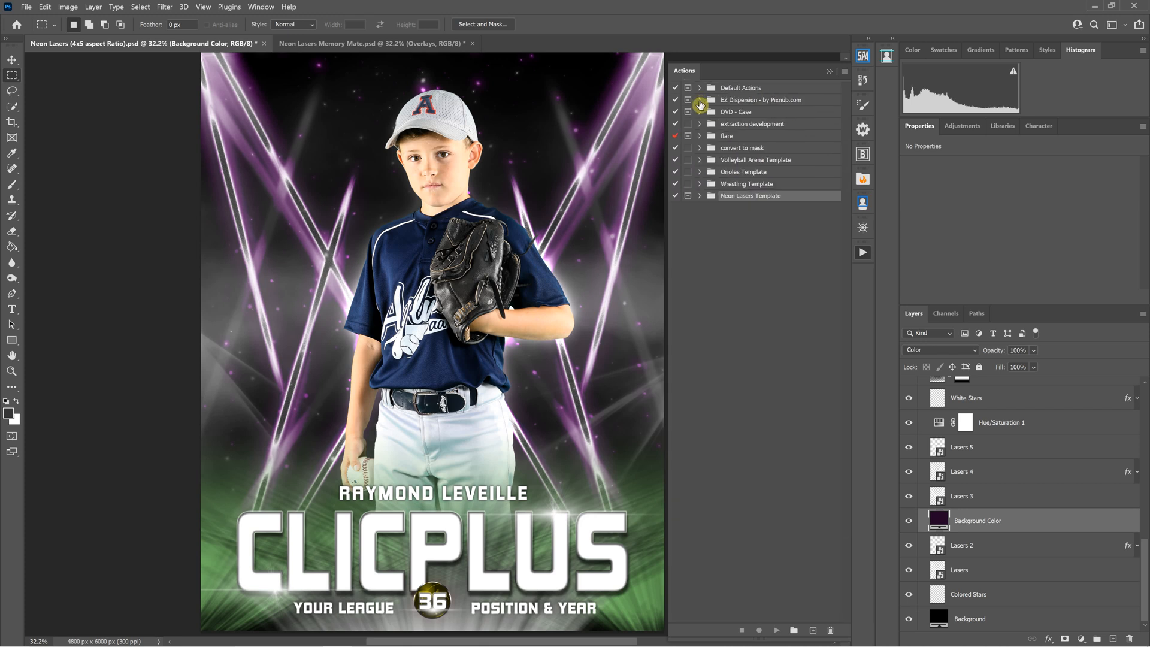
drag(861, 548, 831, 631)
Step: Load the original Neon Lasers Template action set from its file and expand its list of actions
click(845, 72)
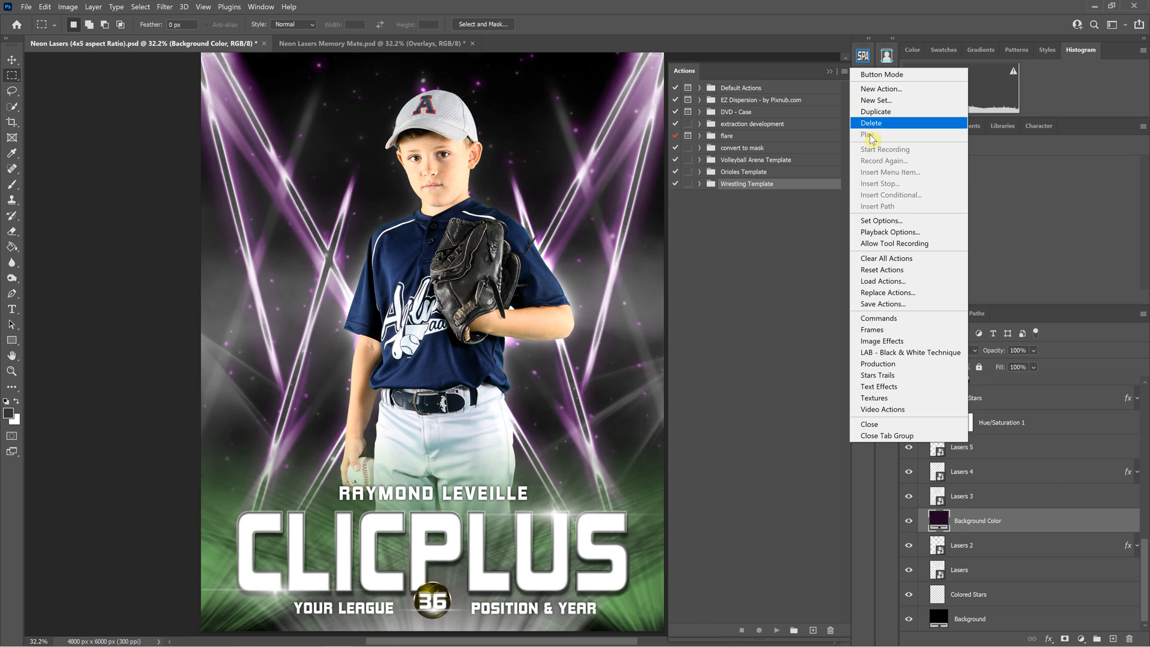
click(882, 281)
double_click(271, 108)
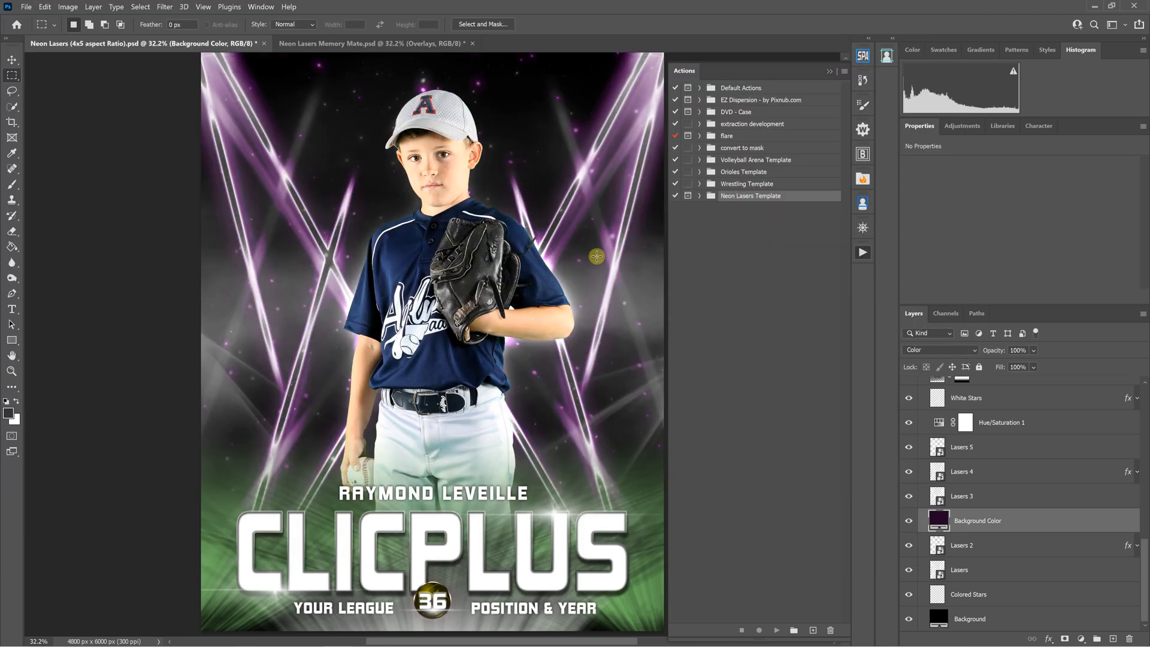
click(700, 196)
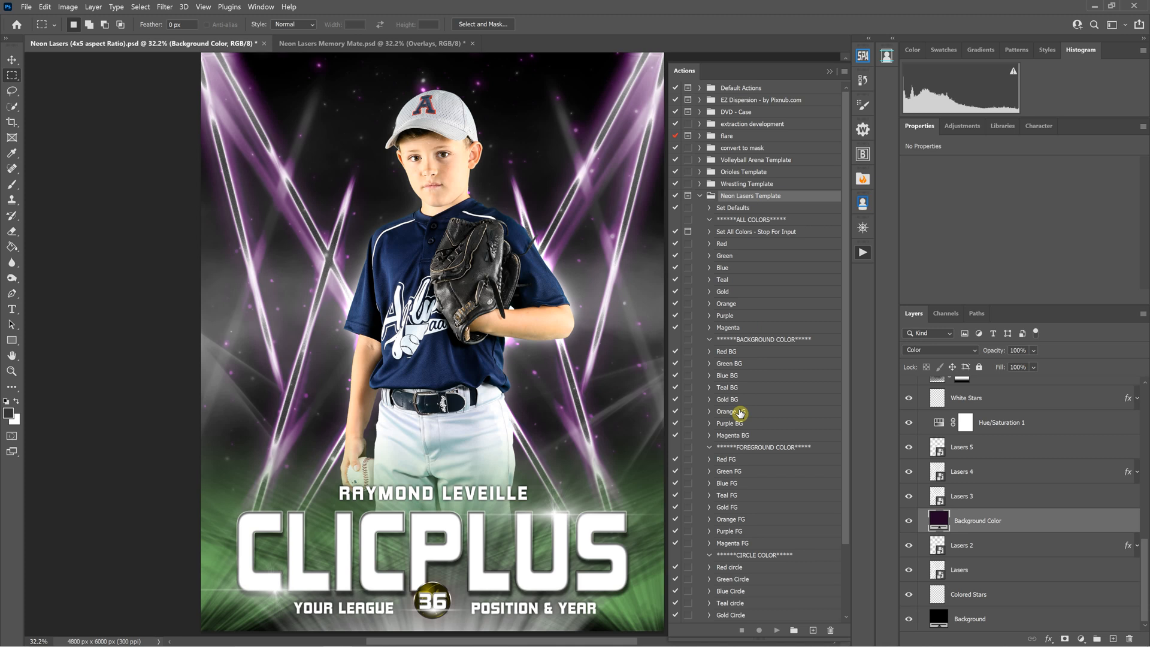
Step: Play Blue BG and the reloaded Teal BG action to check that the original colors are restored
click(729, 379)
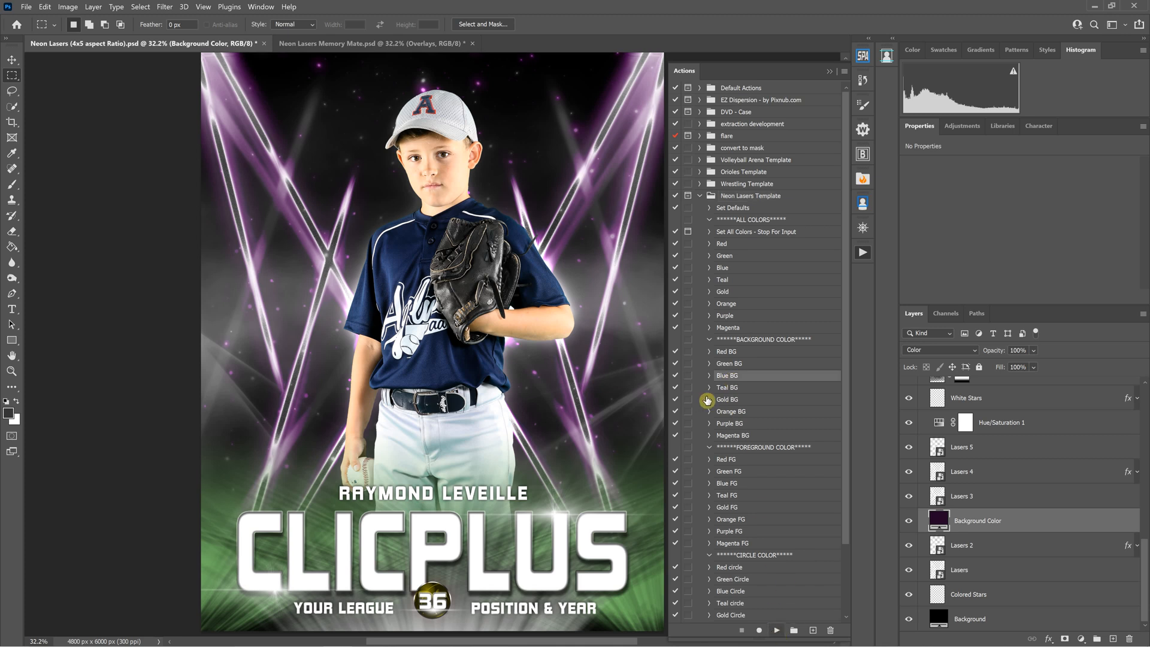
click(731, 388)
click(779, 631)
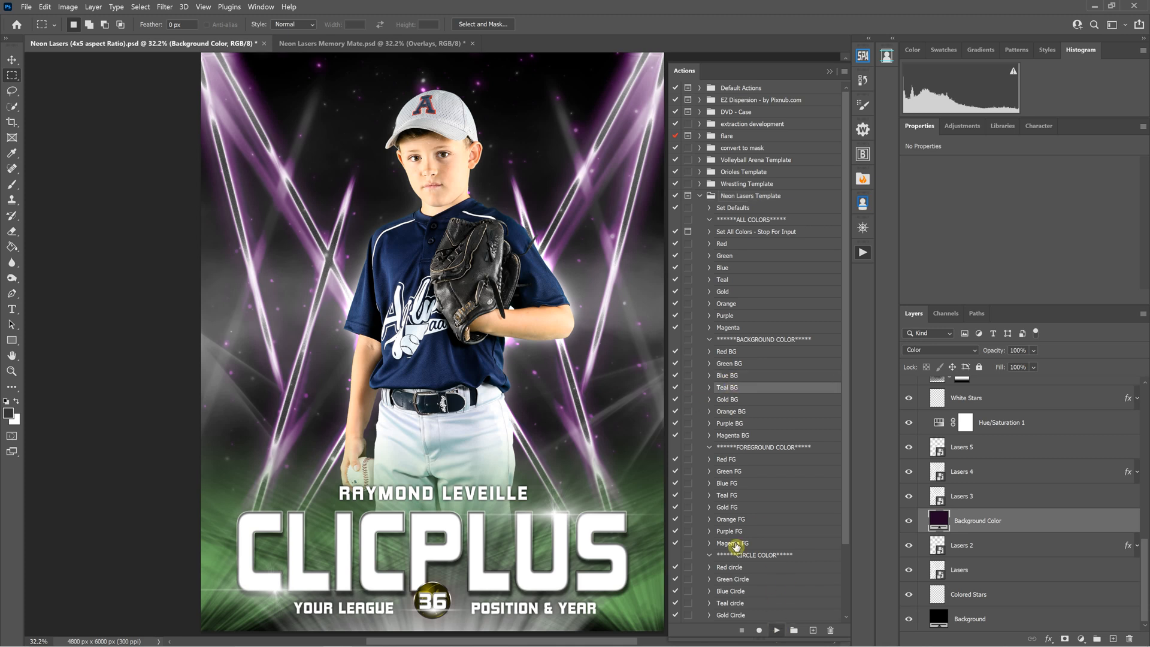